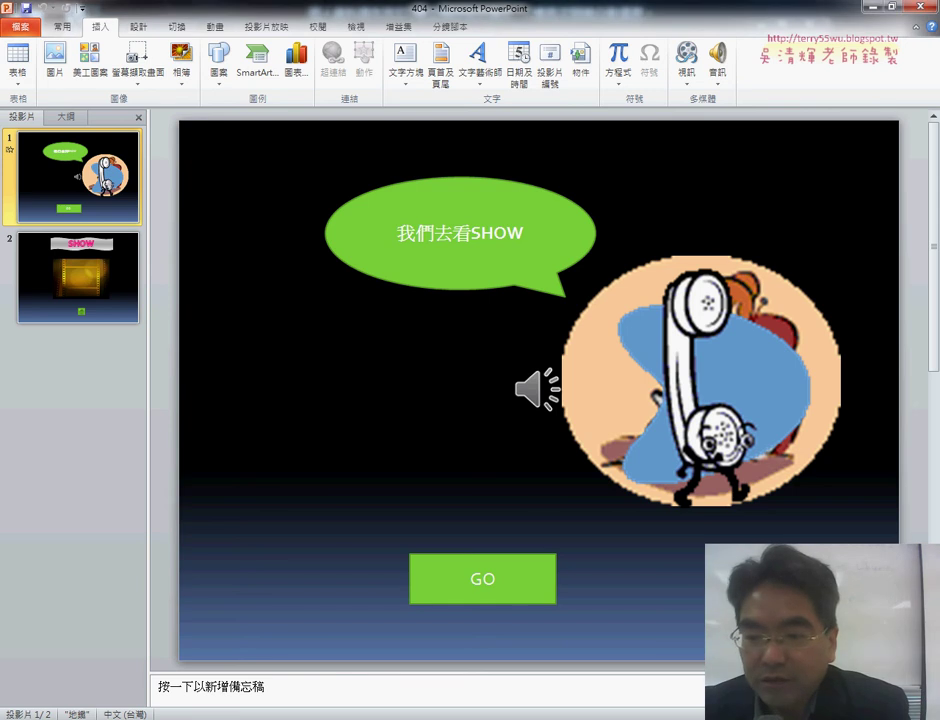
Play the 404 sample deck as a slideshow, testing GO, the SHOW movie and the home link.
key("F5")
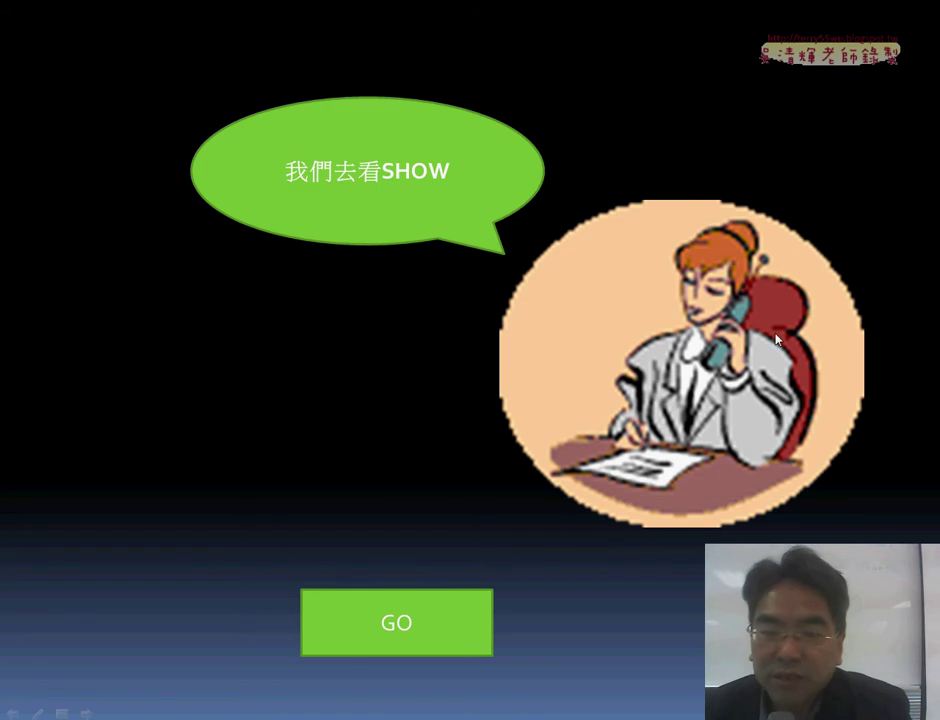
left_click(421, 632)
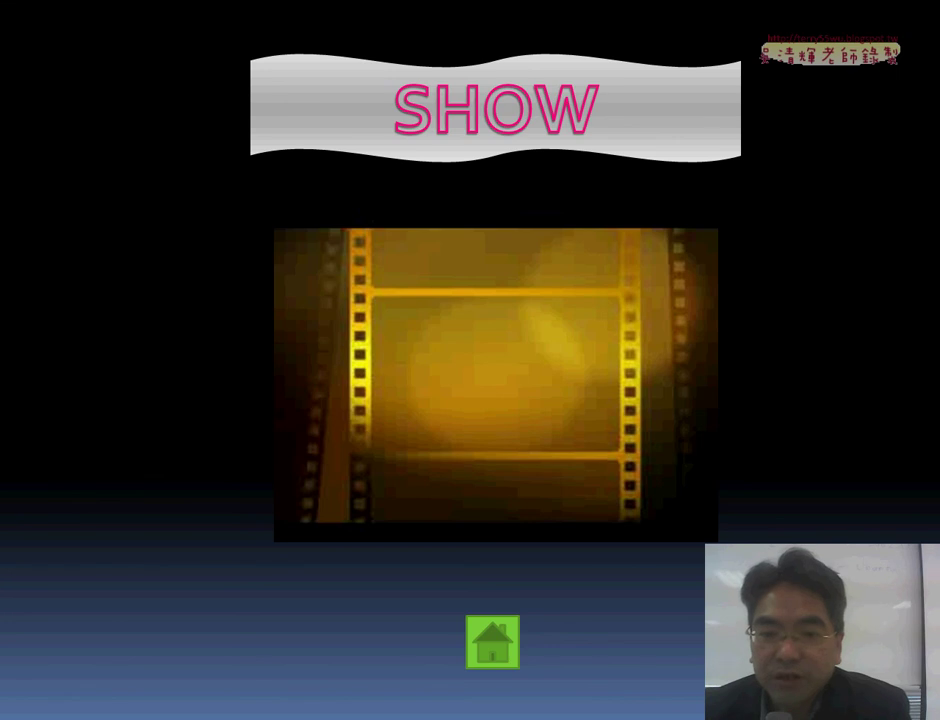
mouse_move(466, 350)
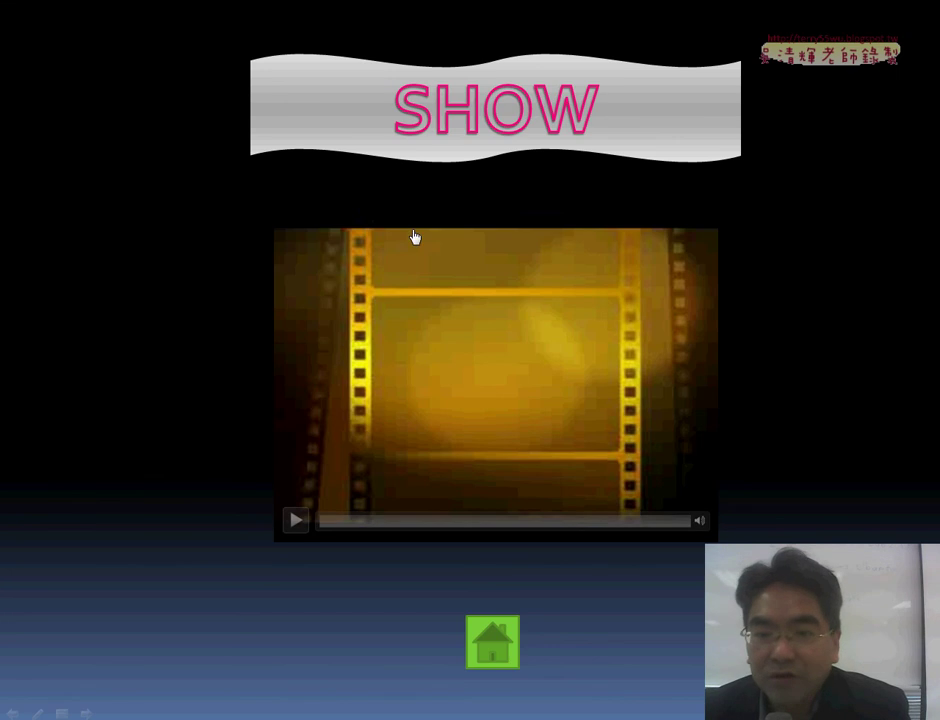
left_click(296, 520)
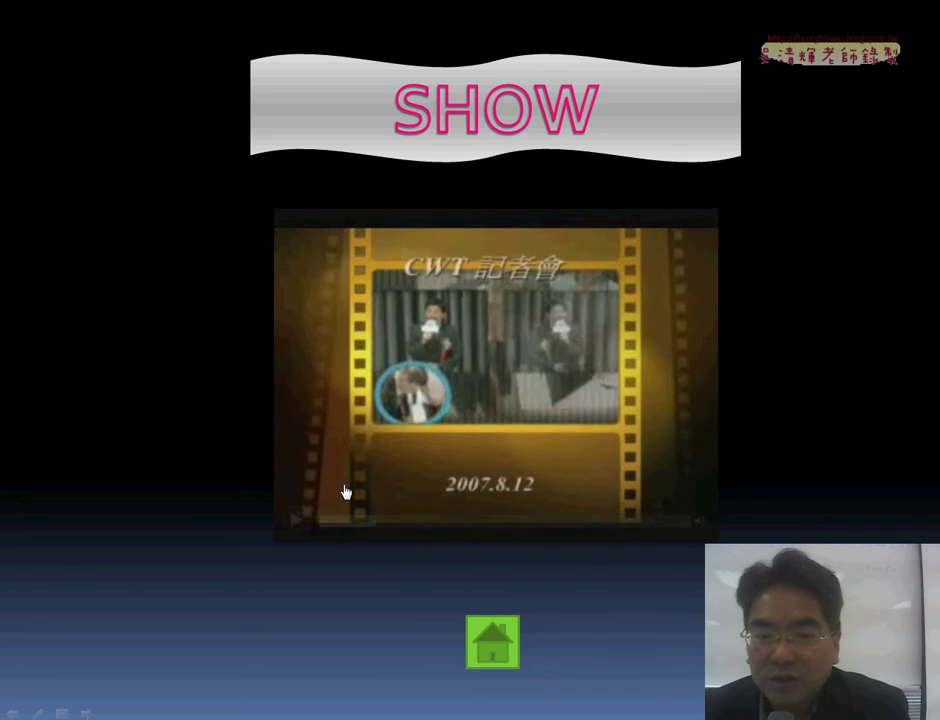
left_click(501, 650)
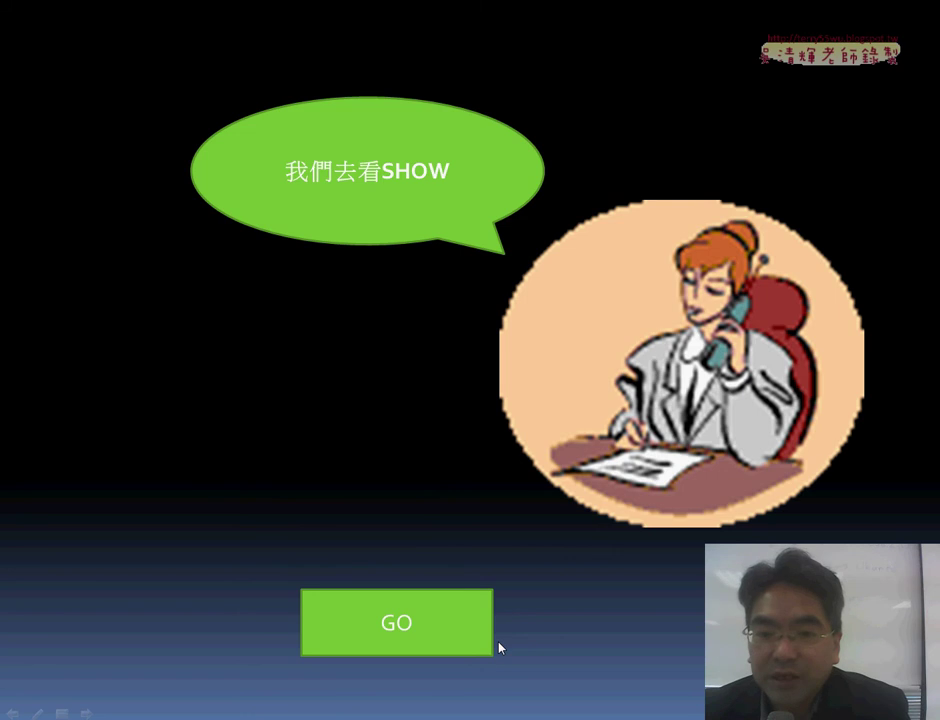
left_click(492, 645)
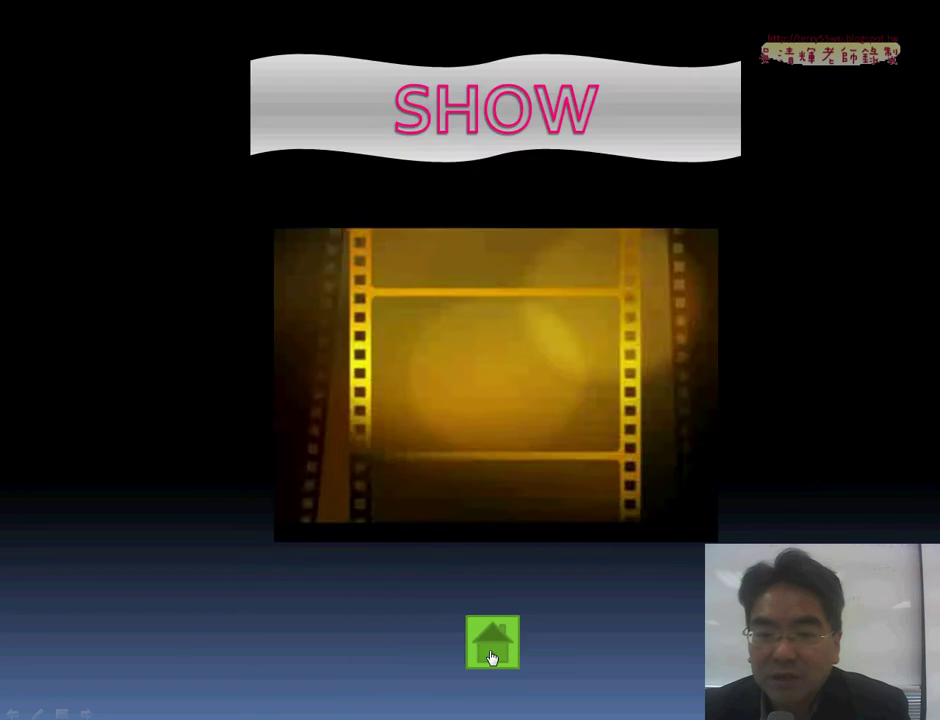
left_click(491, 650)
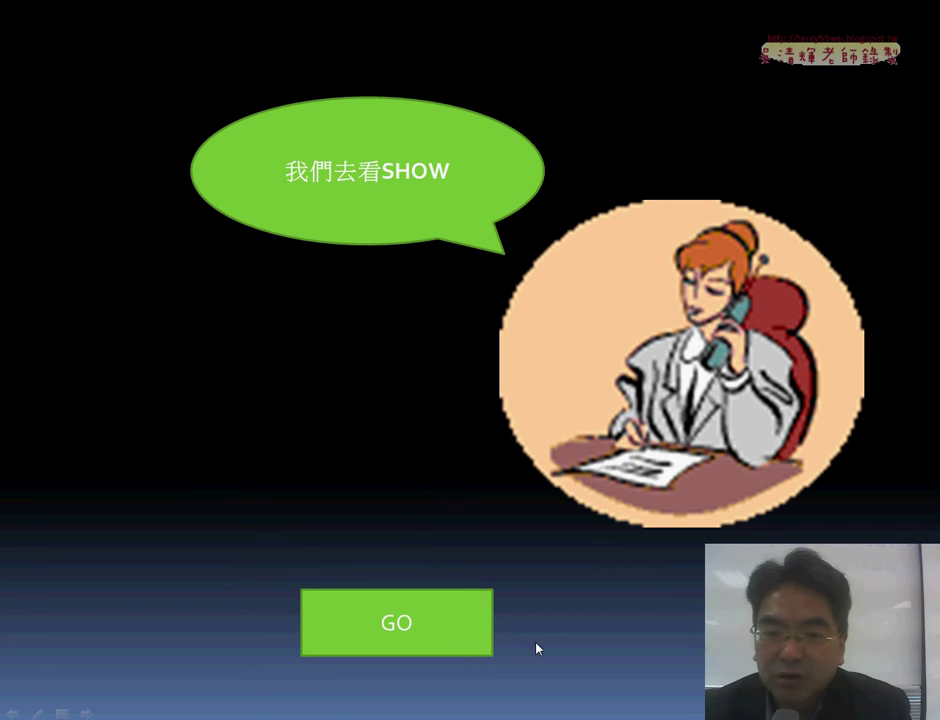
key("Escape")
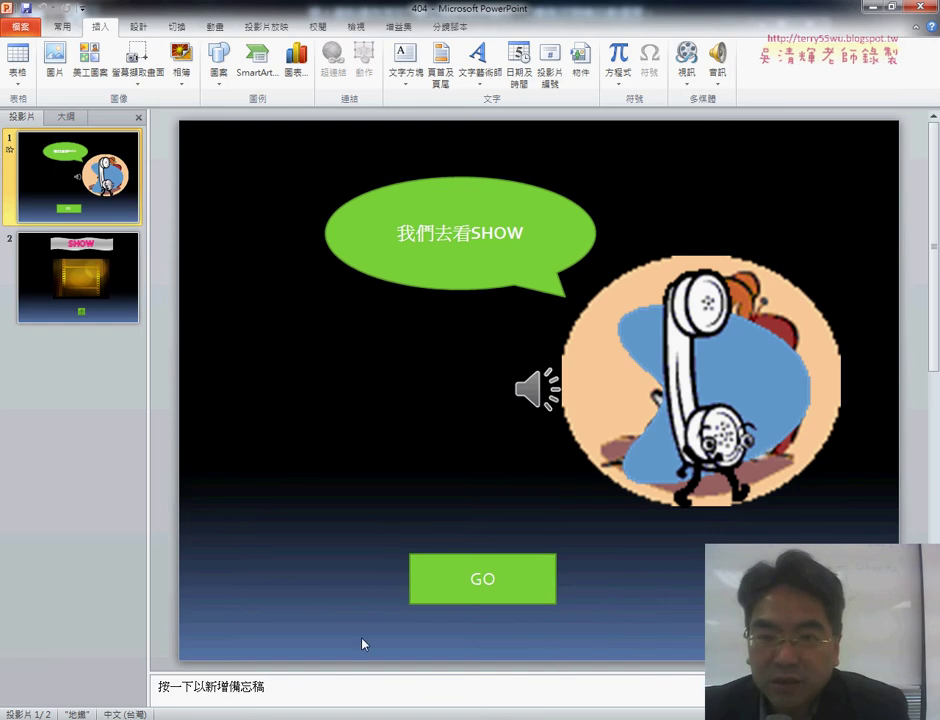
Close the 404 sample, then move and enlarge the PPD04 window and check the PDF.
left_click(912, 6)
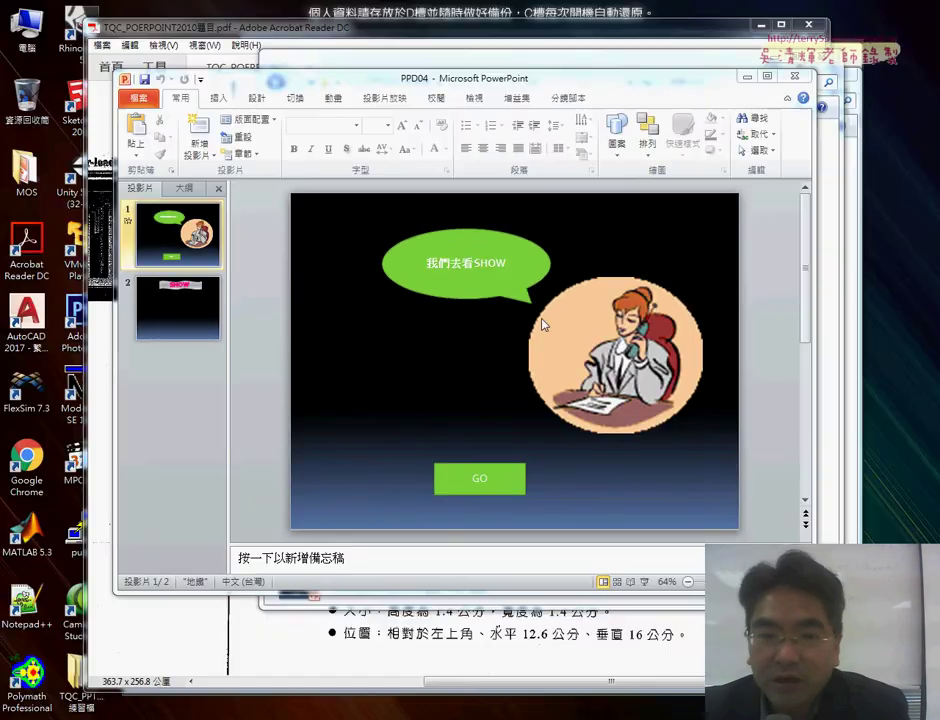
double_click(580, 50)
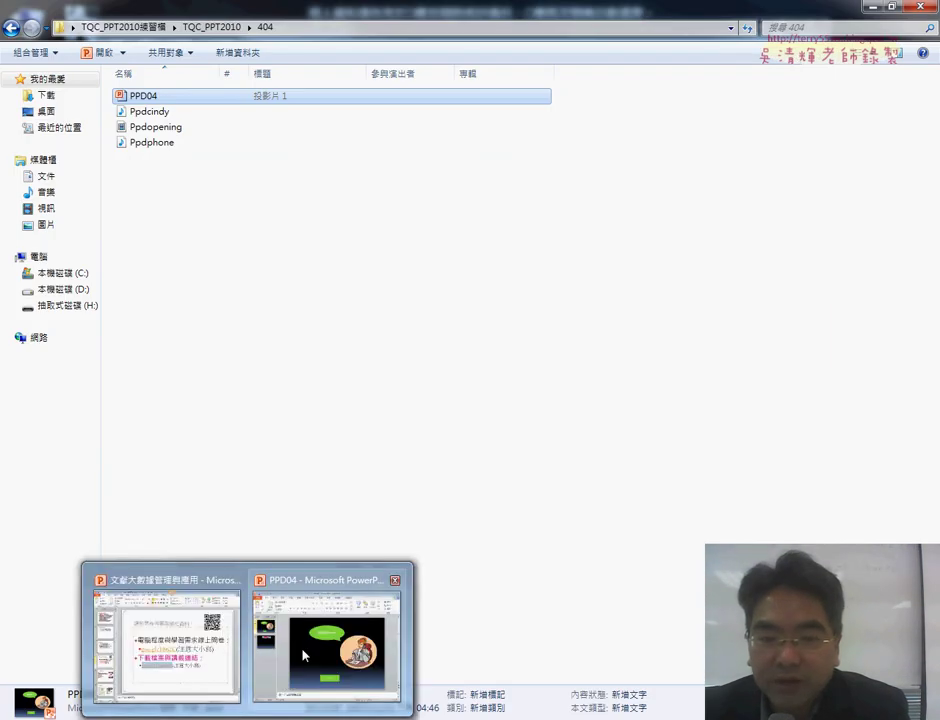
left_click(304, 655)
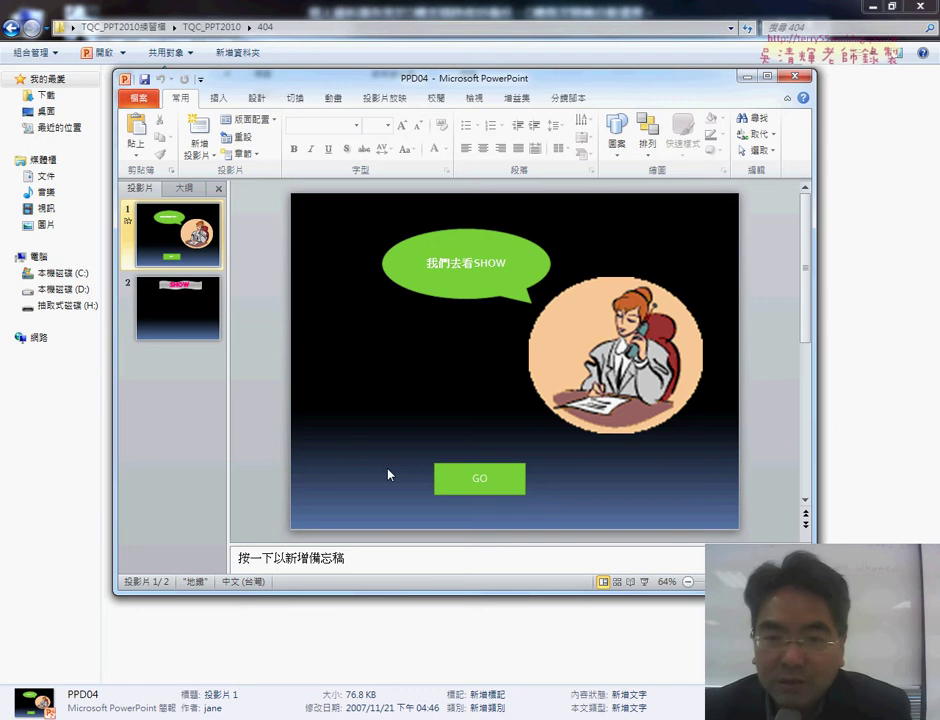
left_click_drag(336, 79, 243, 33)
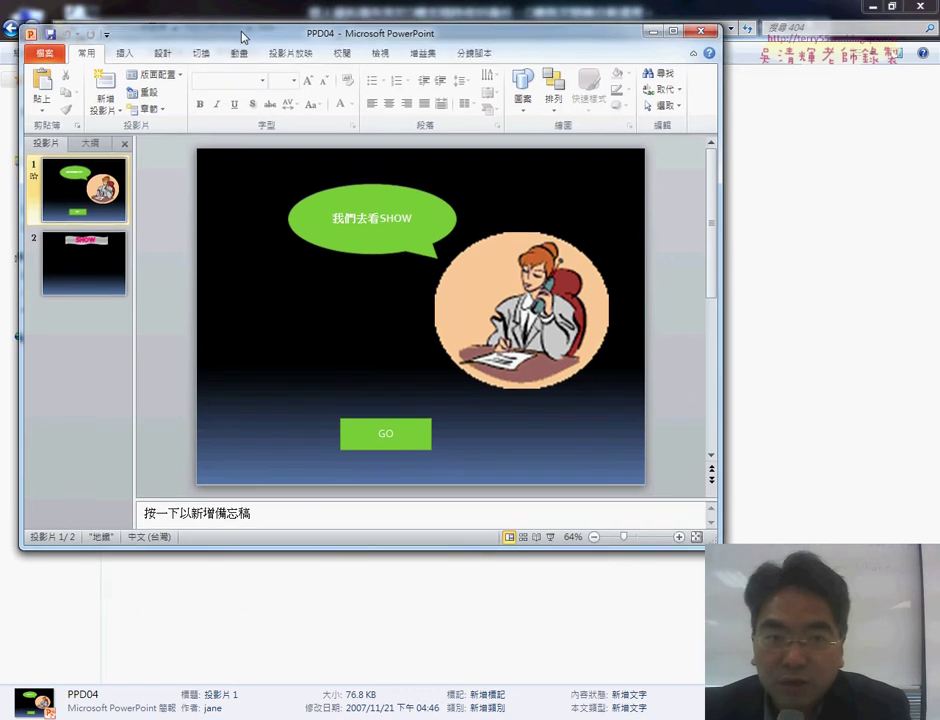
left_click_drag(718, 547, 903, 675)
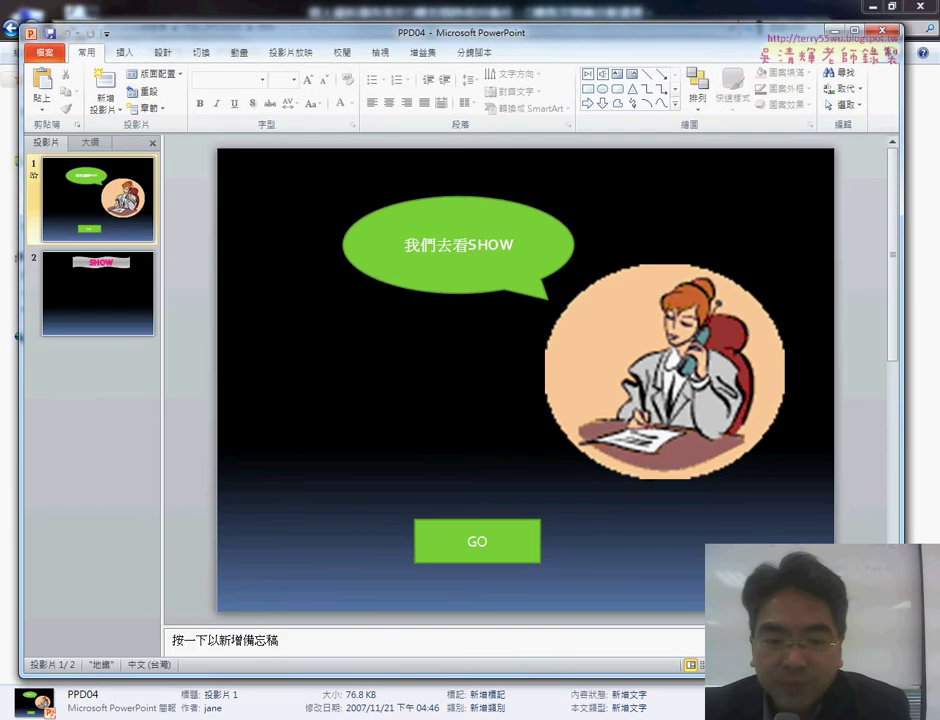
key("alt+Tab")
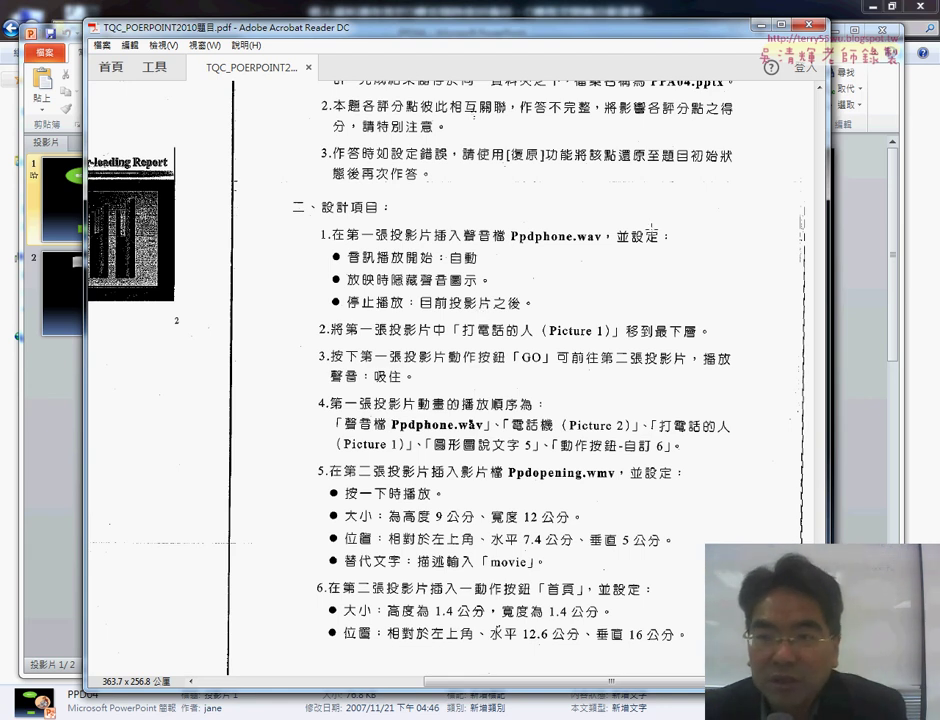
Insert Ppdphone from the TQC_PPT2010\404 folder onto slide 1 via Audio from File.
left_click(806, 24)
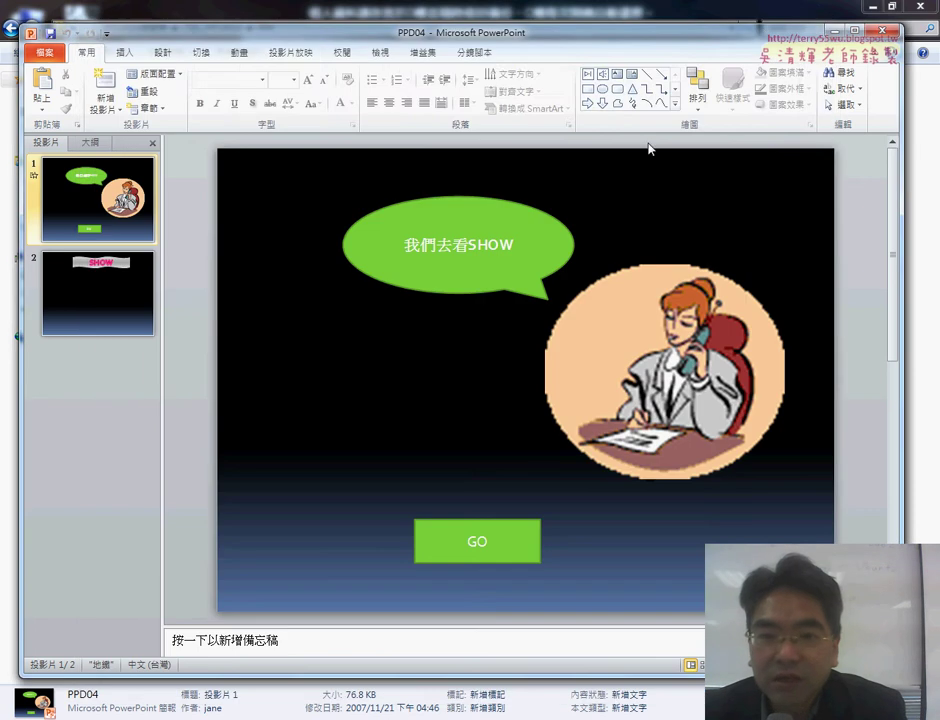
left_click(130, 55)
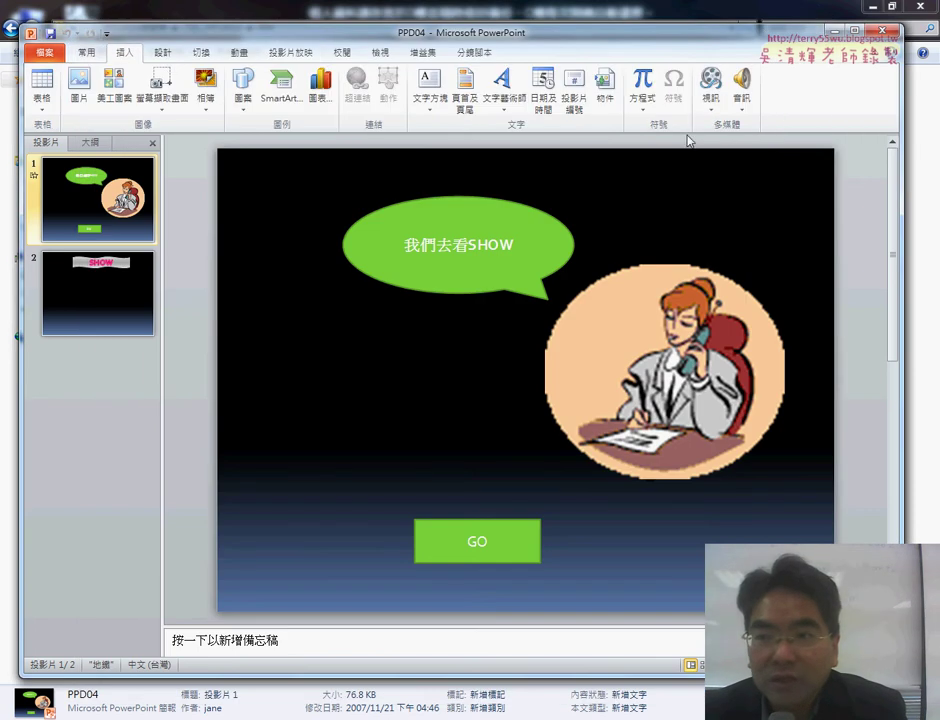
left_click(741, 84)
left_click_drag(240, 33, 410, 110)
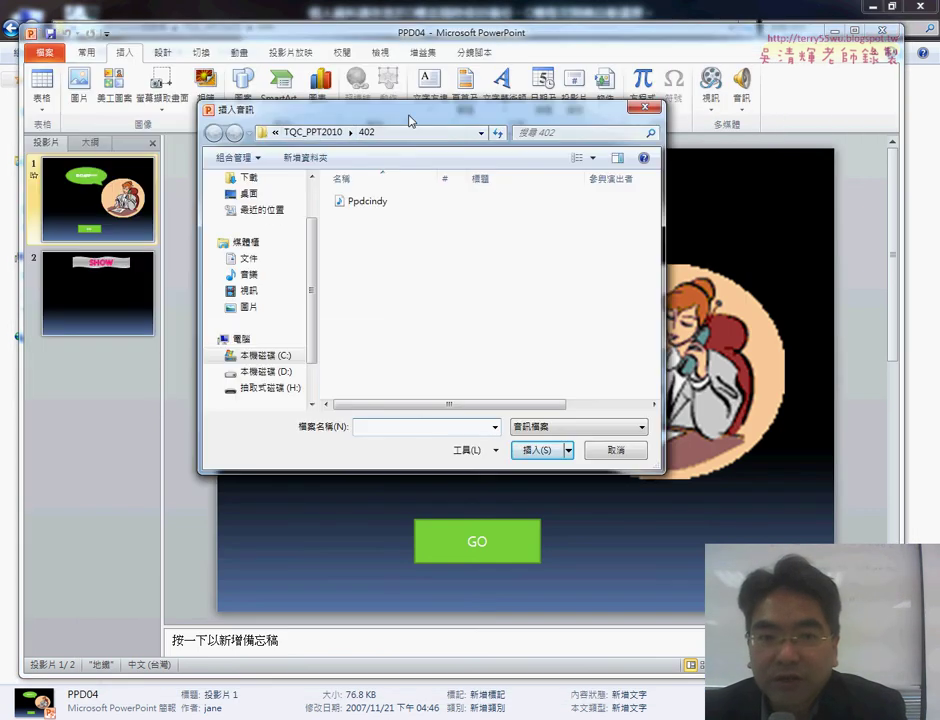
left_click(335, 131)
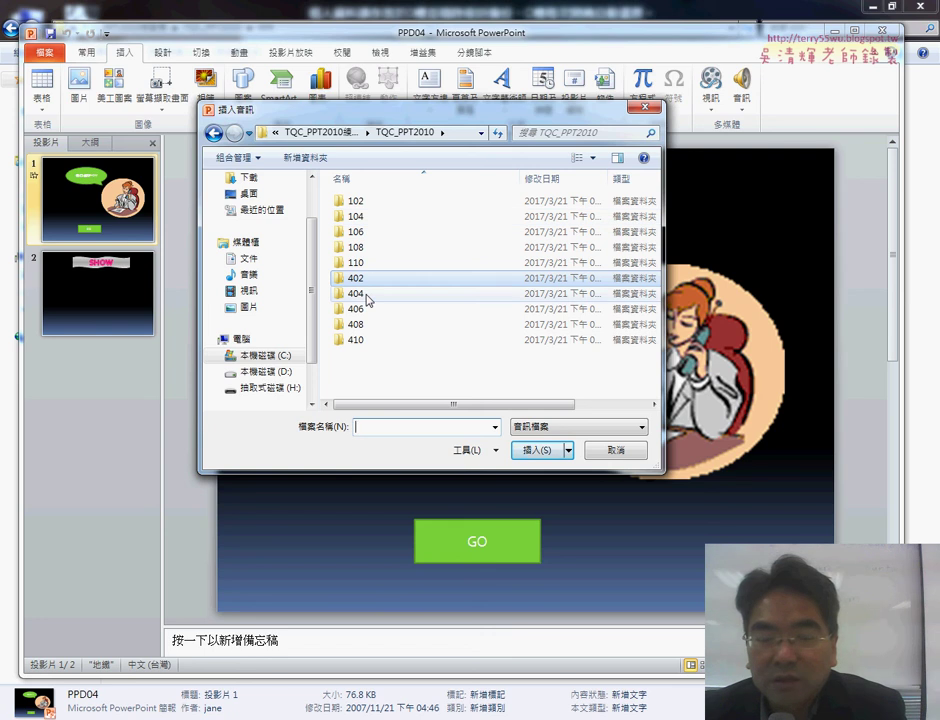
left_click(379, 297)
double_click(379, 297)
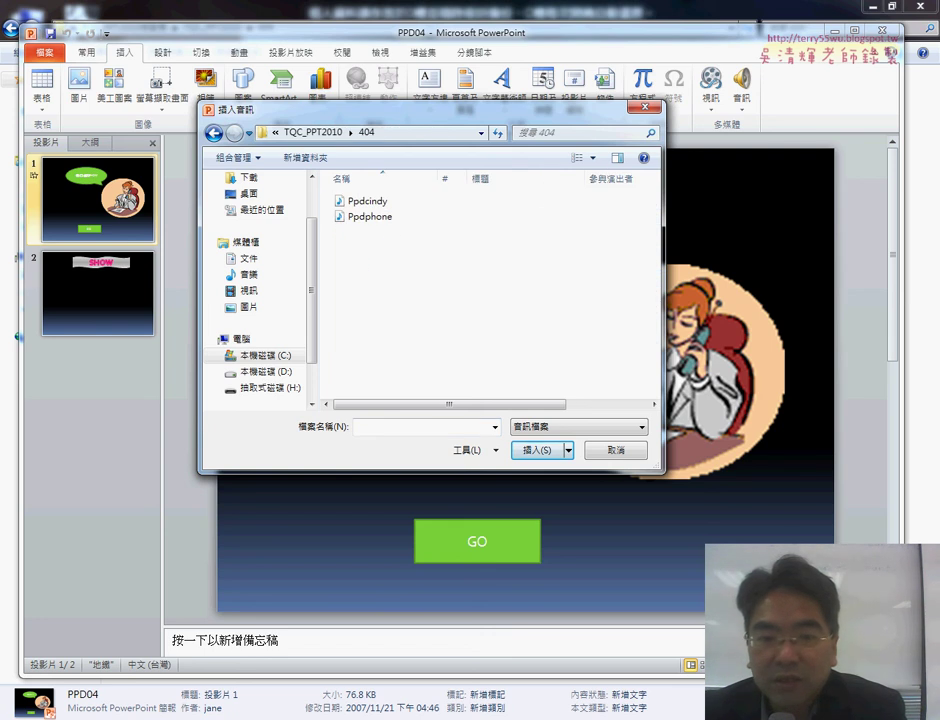
key("alt+Tab")
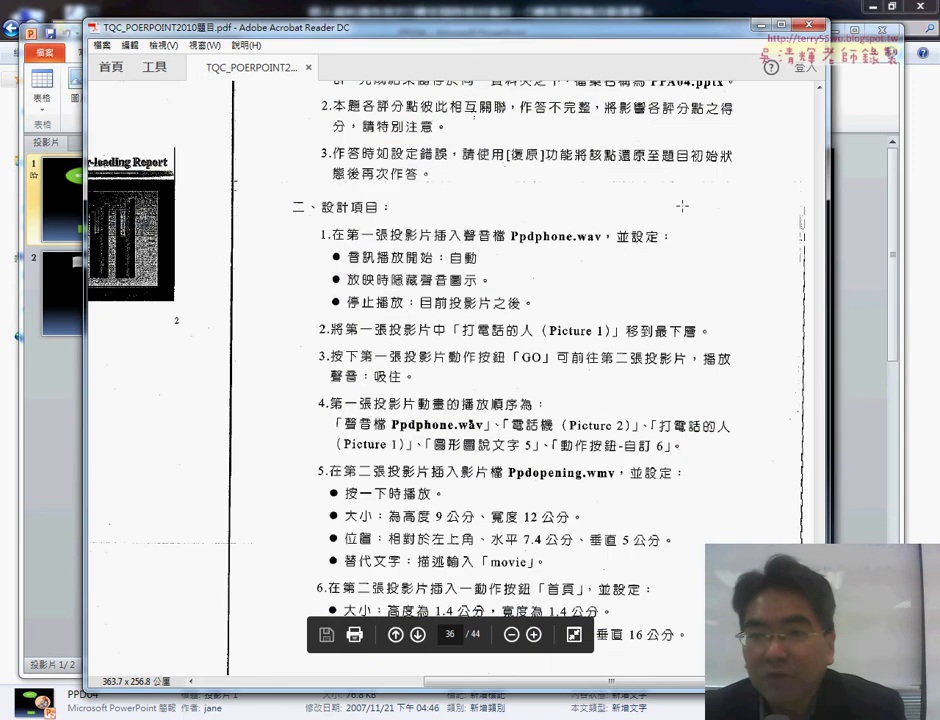
key("alt+Tab")
left_click(370, 217)
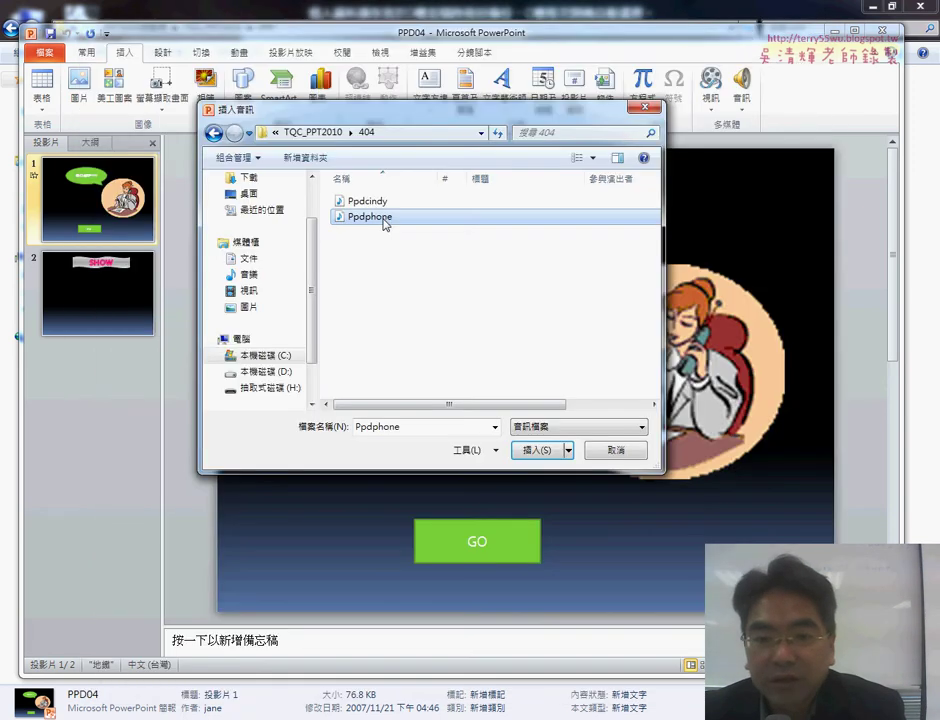
left_click(543, 450)
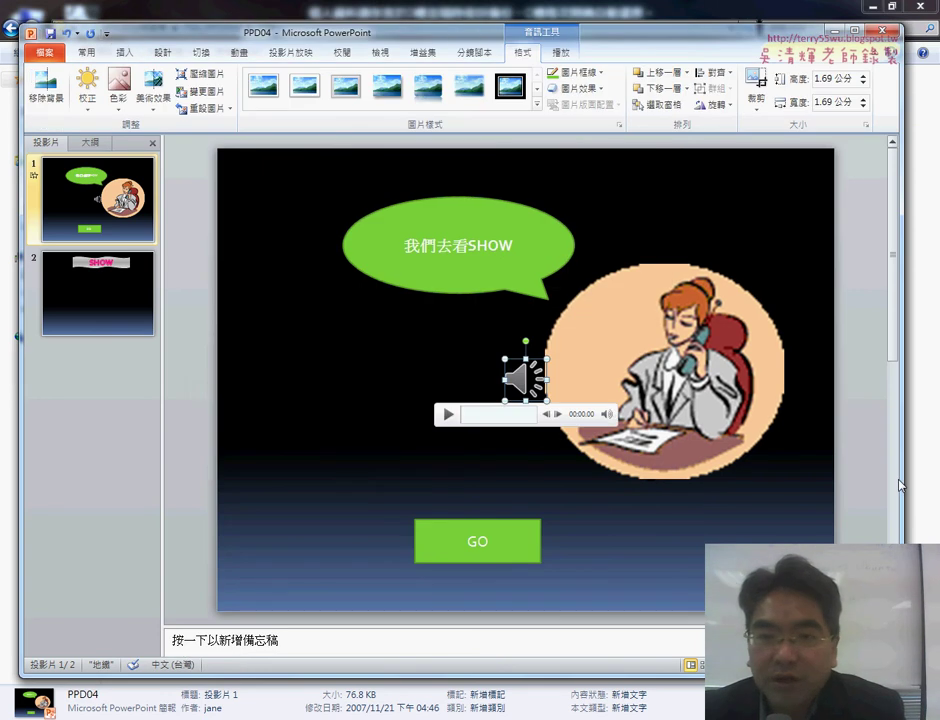
Set the Ppdphone sound's Start option to Automatic on the Playback tab.
left_click(561, 52)
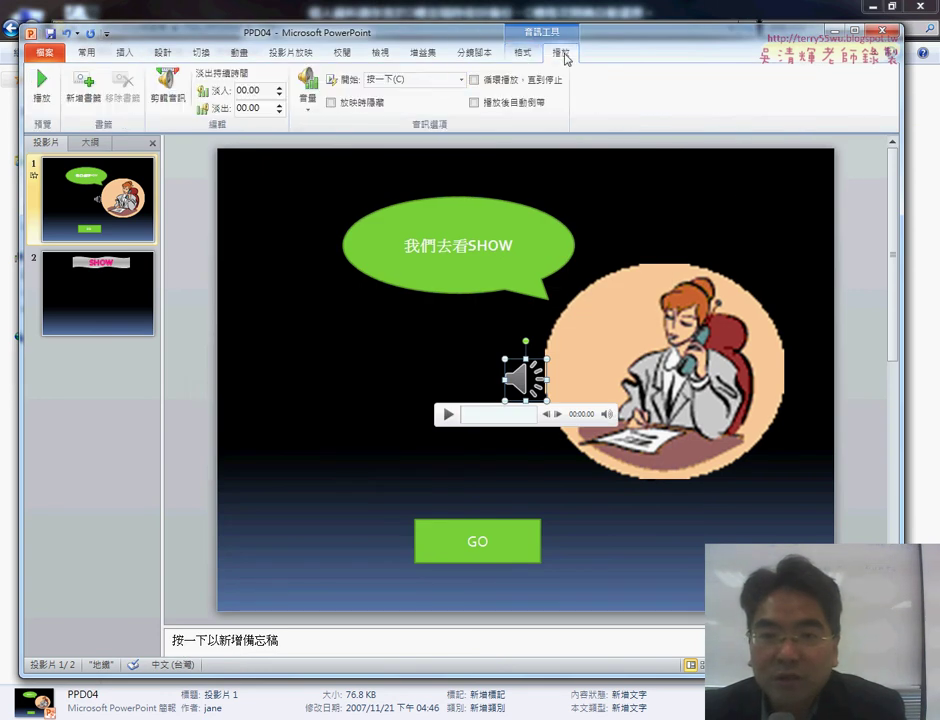
left_click(425, 79)
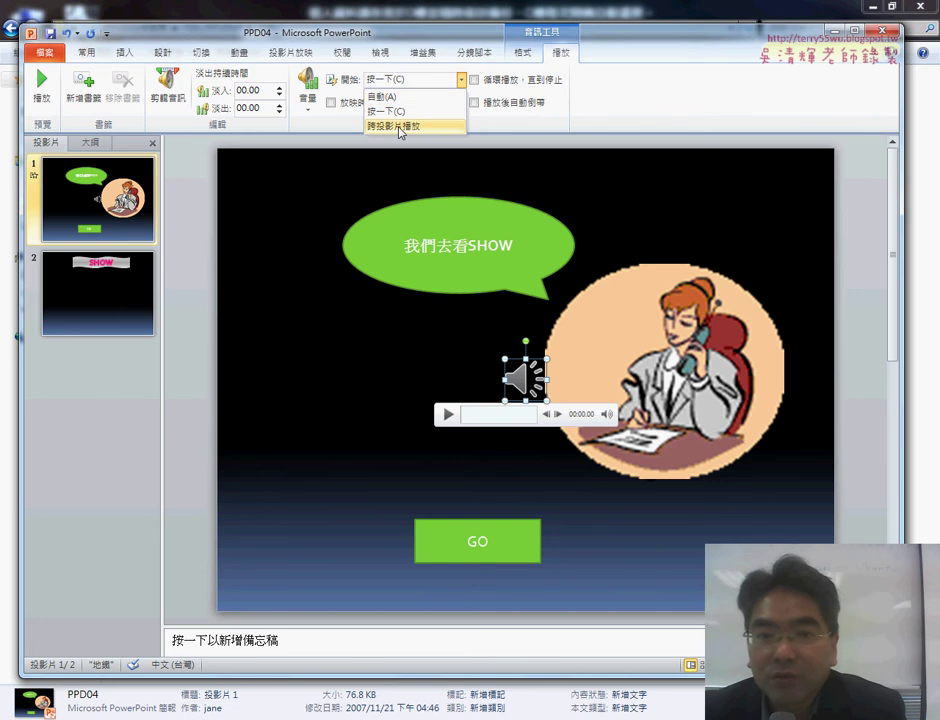
left_click(405, 98)
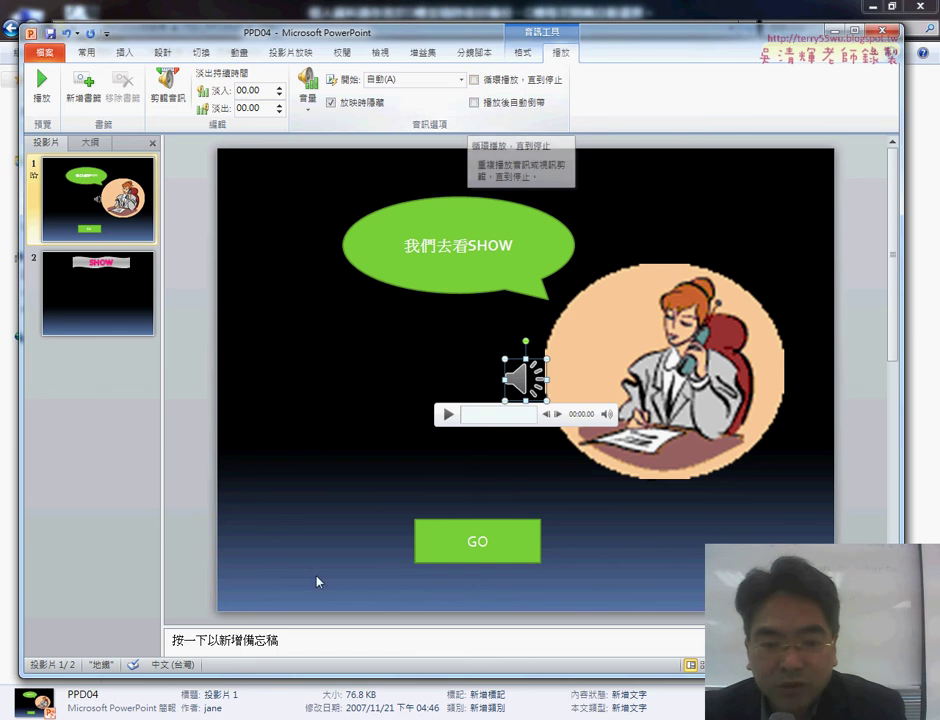
key("alt+Tab")
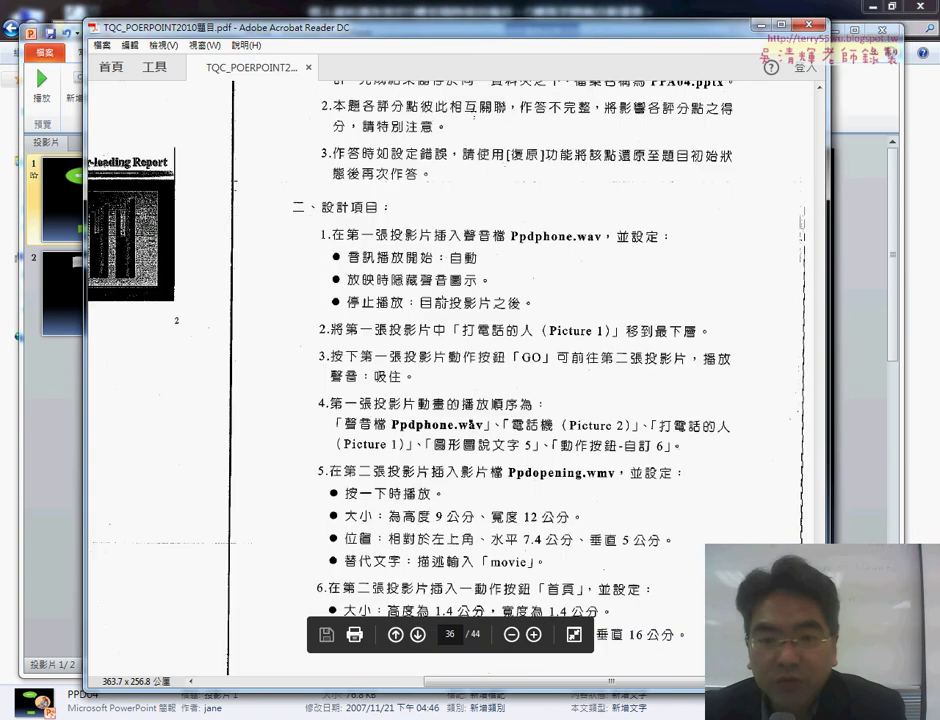
left_click(762, 33)
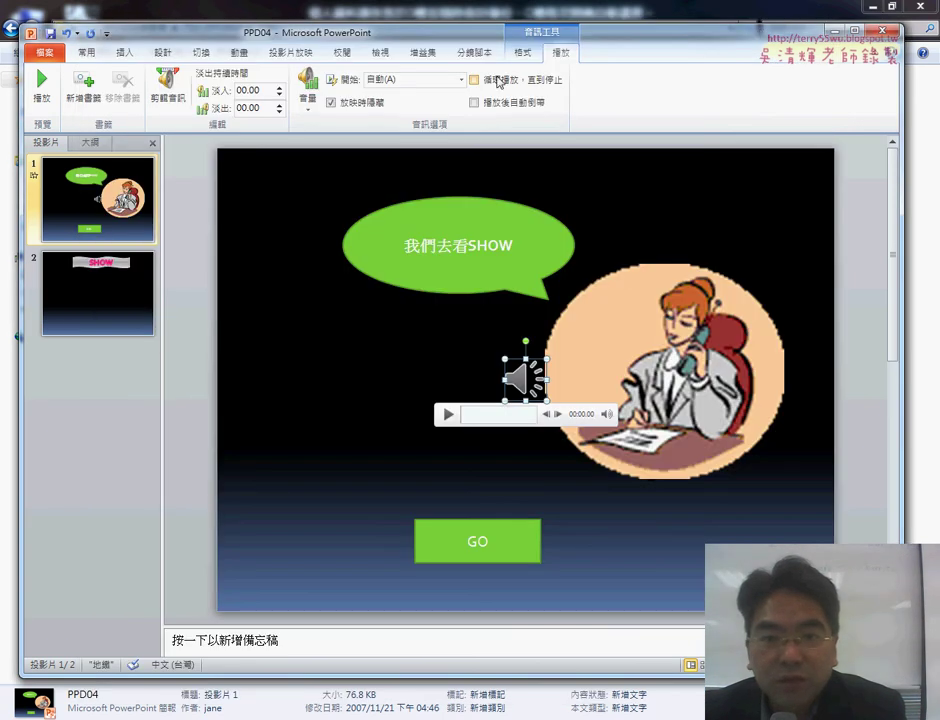
Leave Loop and Rewind unchecked and keep the sound starting Automatically.
left_click(460, 79)
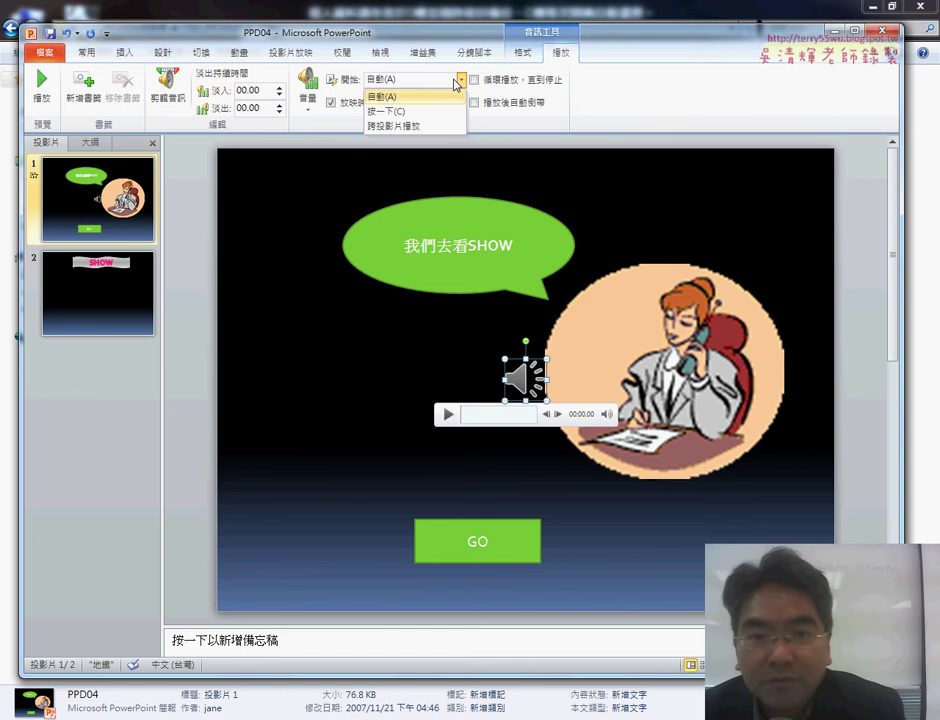
left_click(518, 82)
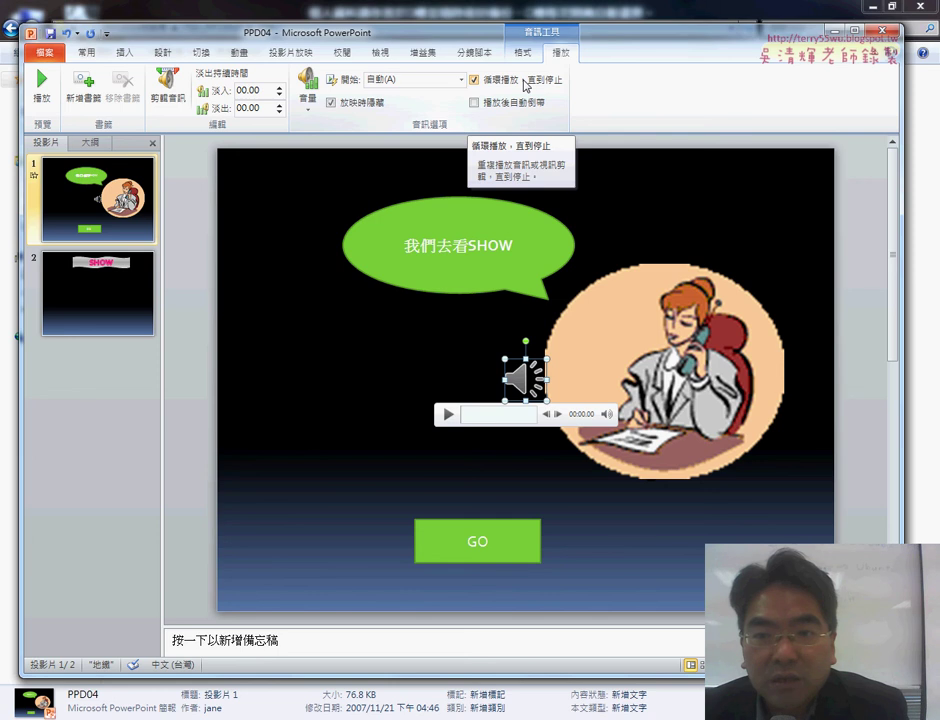
left_click(519, 86)
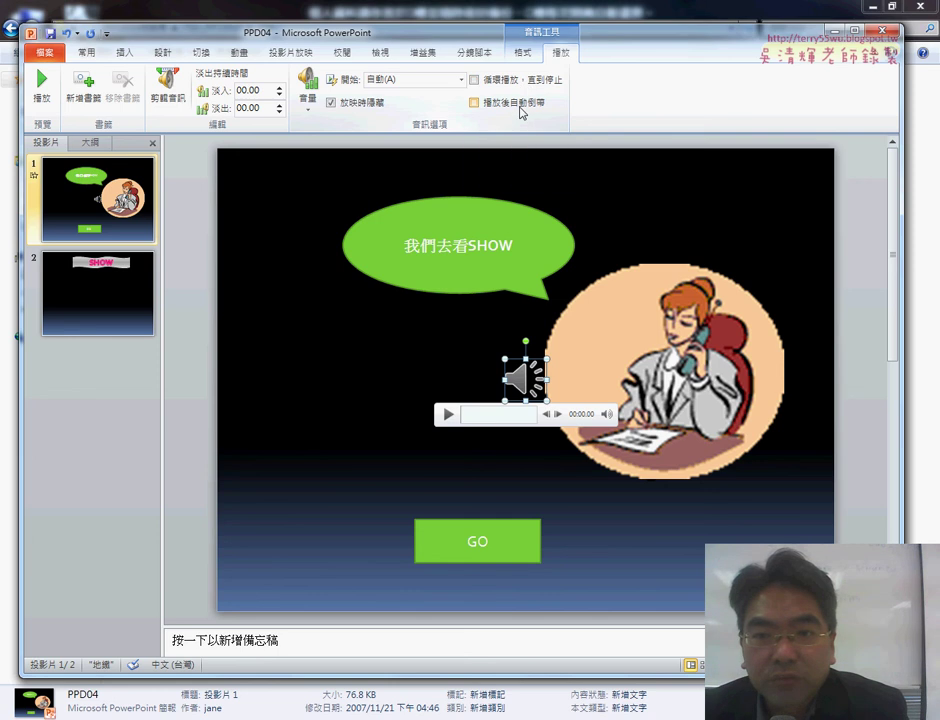
left_click(520, 107)
left_click(520, 107)
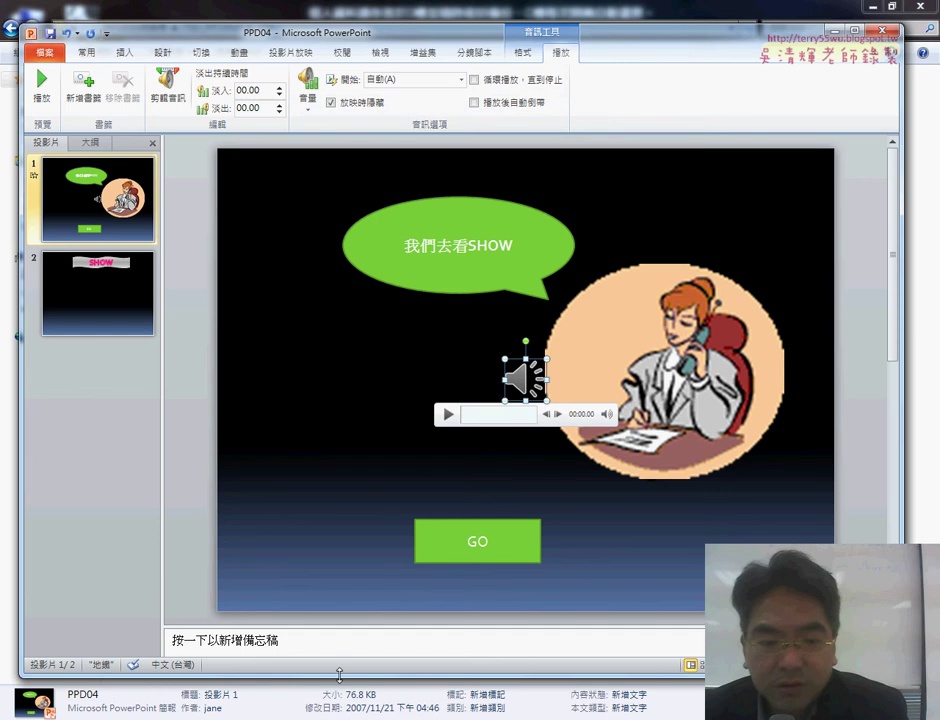
key("alt+Tab")
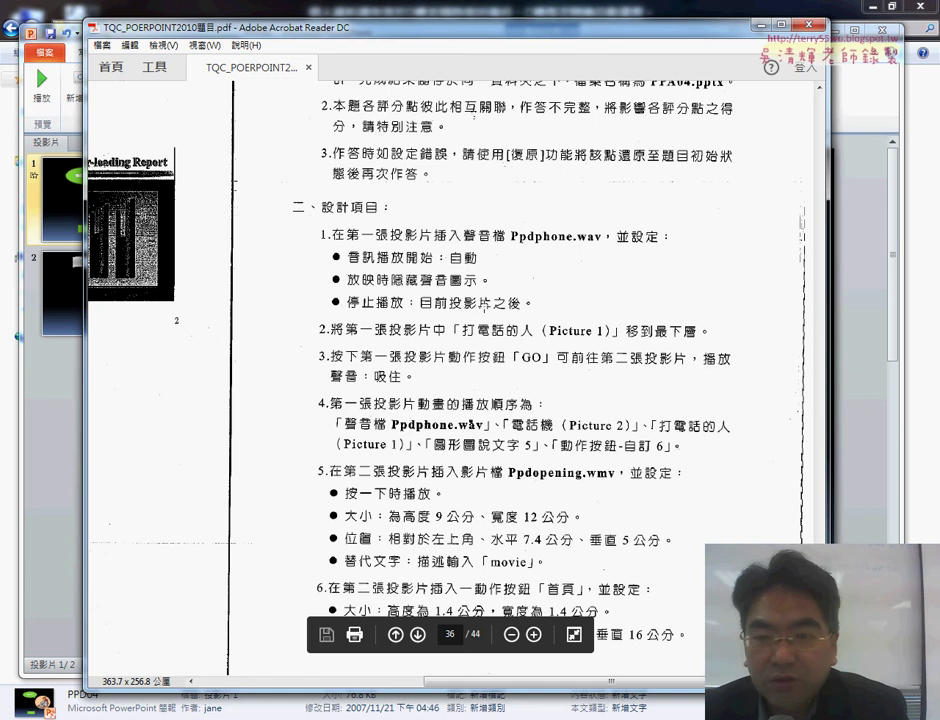
left_click(757, 27)
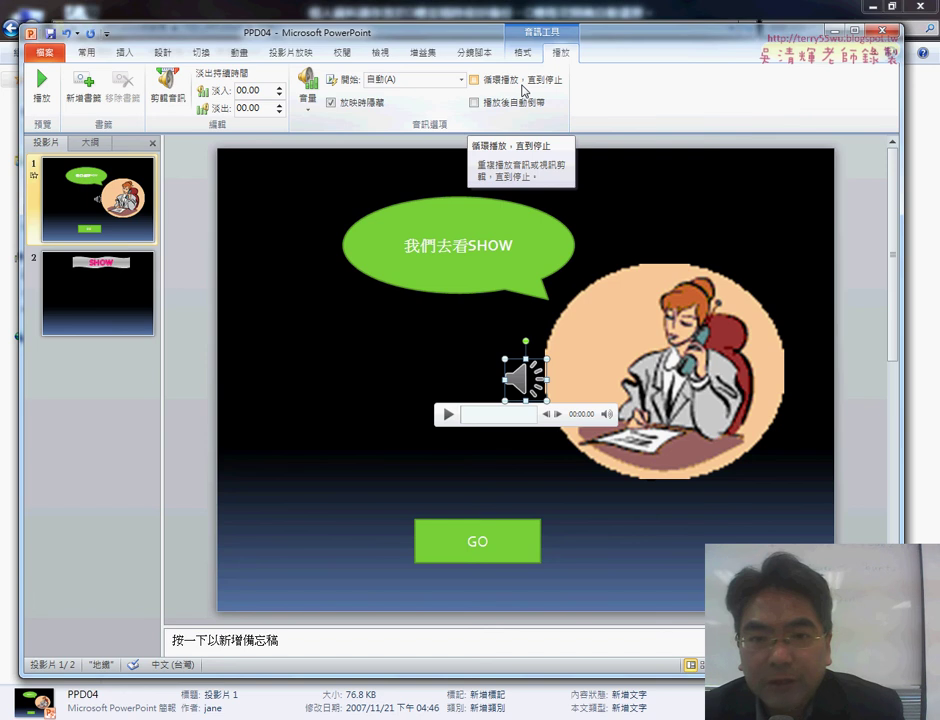
left_click(416, 82)
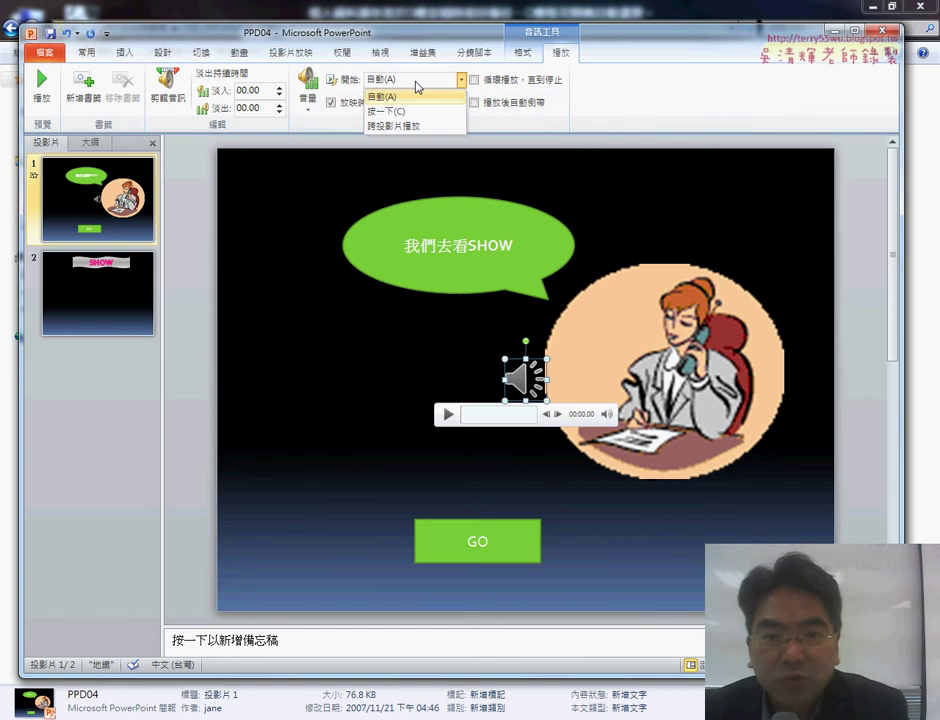
left_click(400, 96)
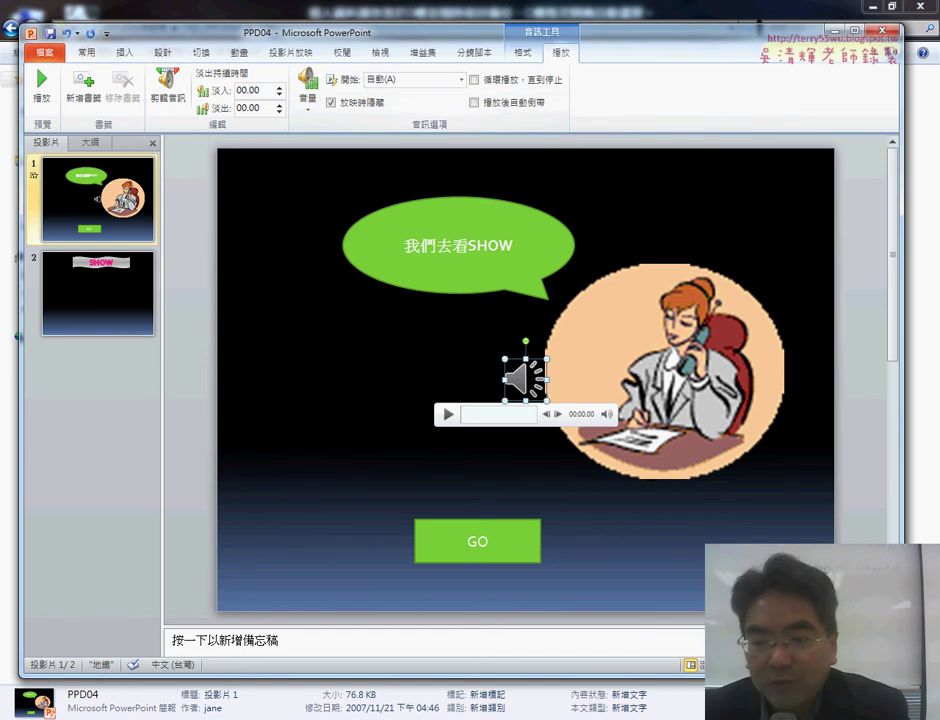
key("F5")
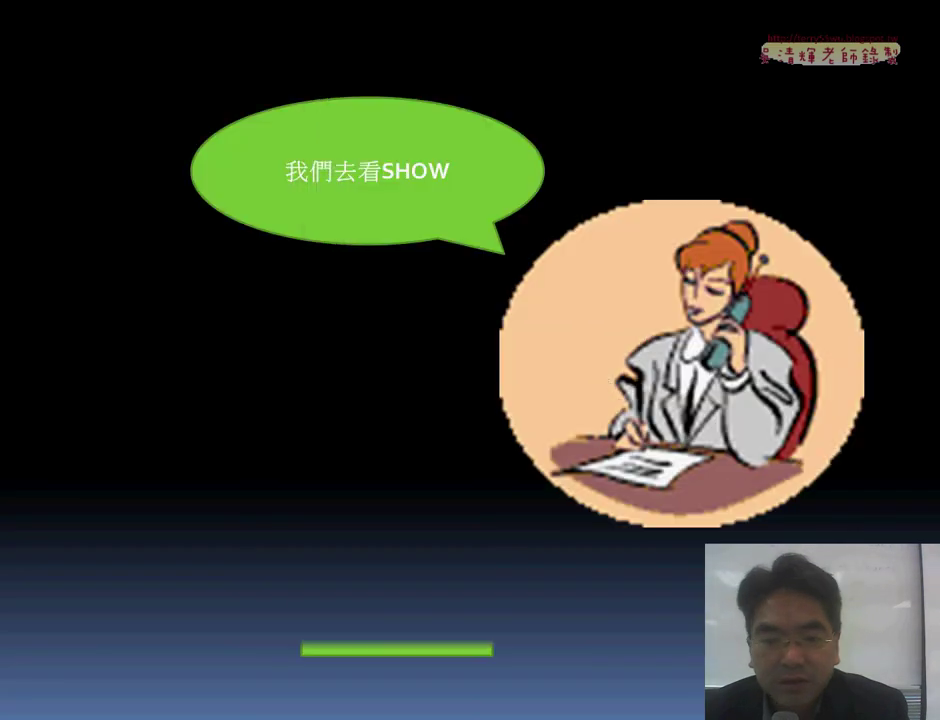
key("Escape")
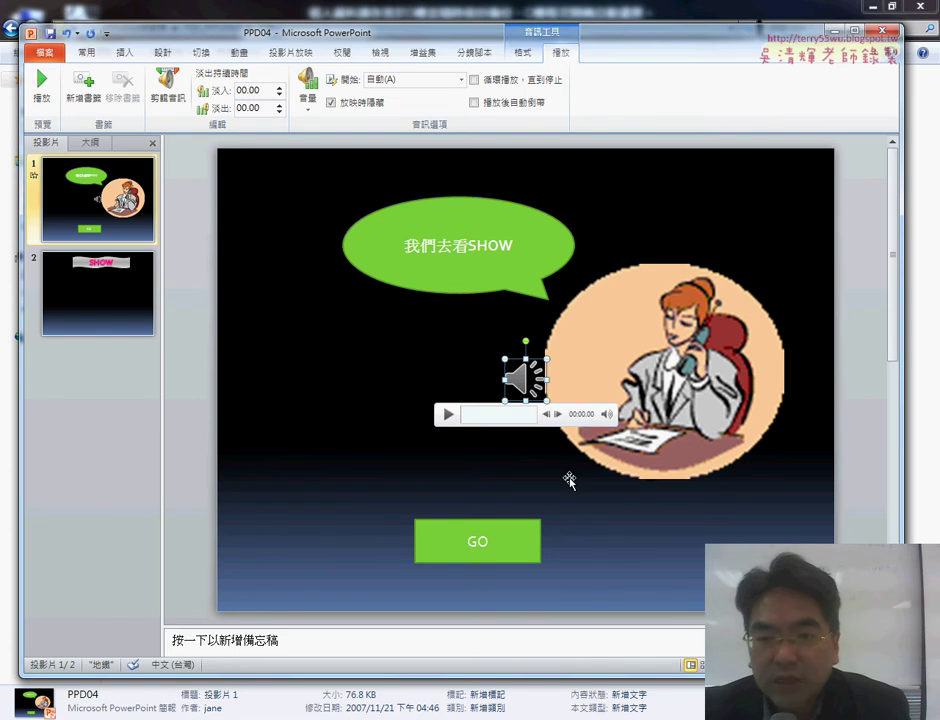
left_click(318, 700)
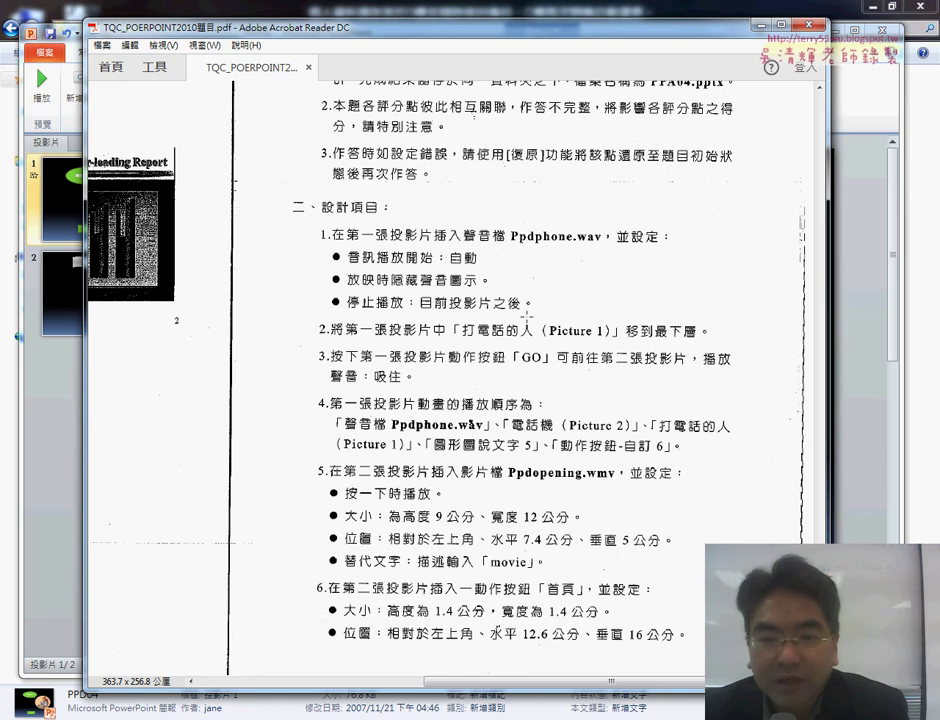
key("super+Down")
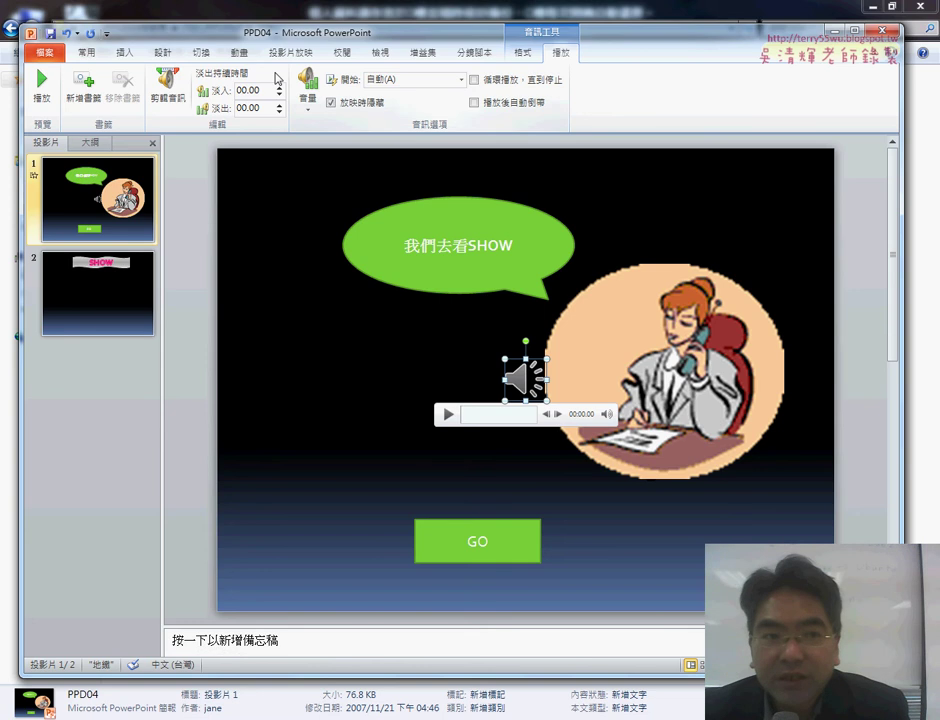
Pick Picture 1 in the Selection Pane and apply Send to Back to it.
left_click(83, 56)
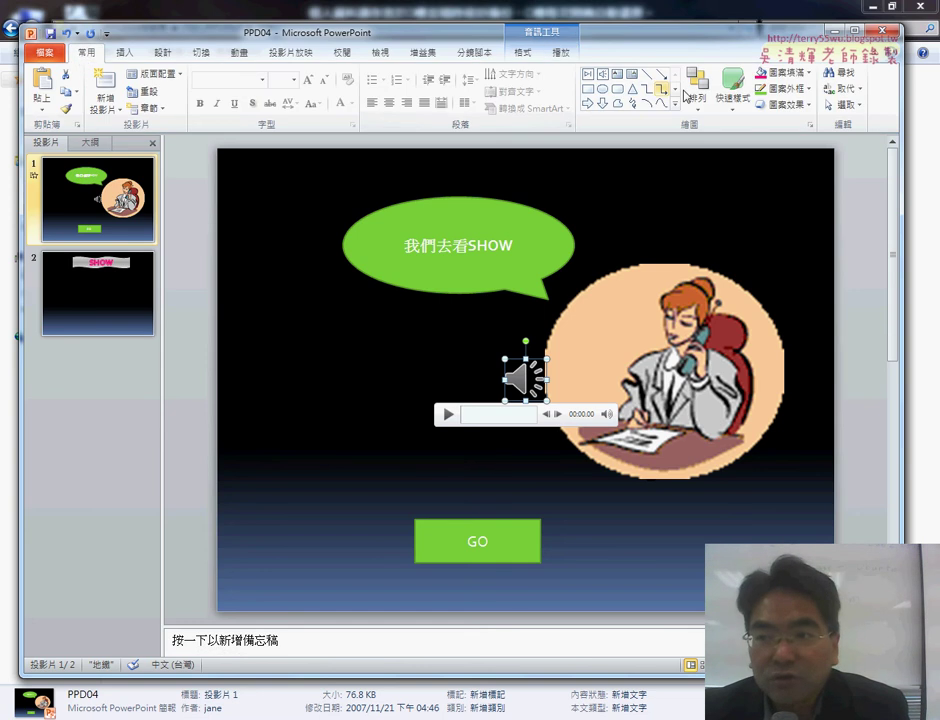
left_click(849, 106)
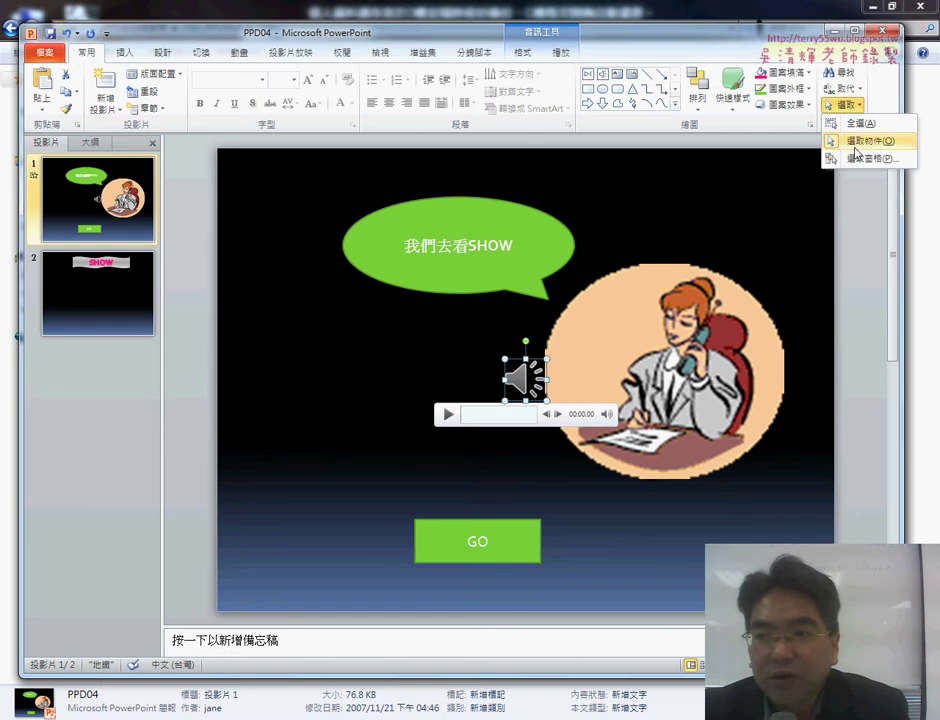
left_click(857, 160)
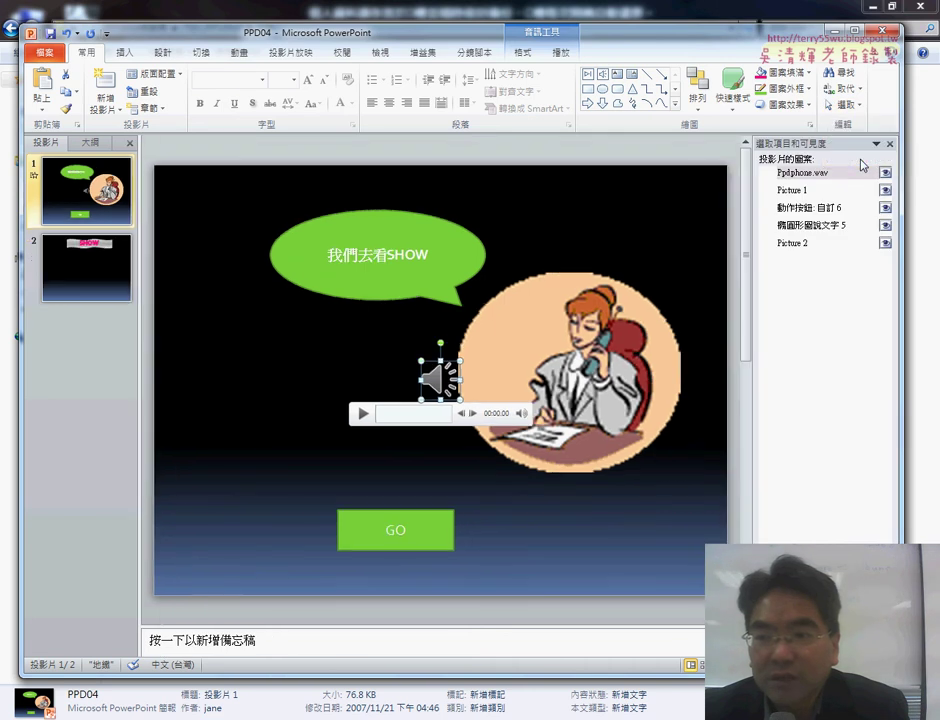
left_click(811, 191)
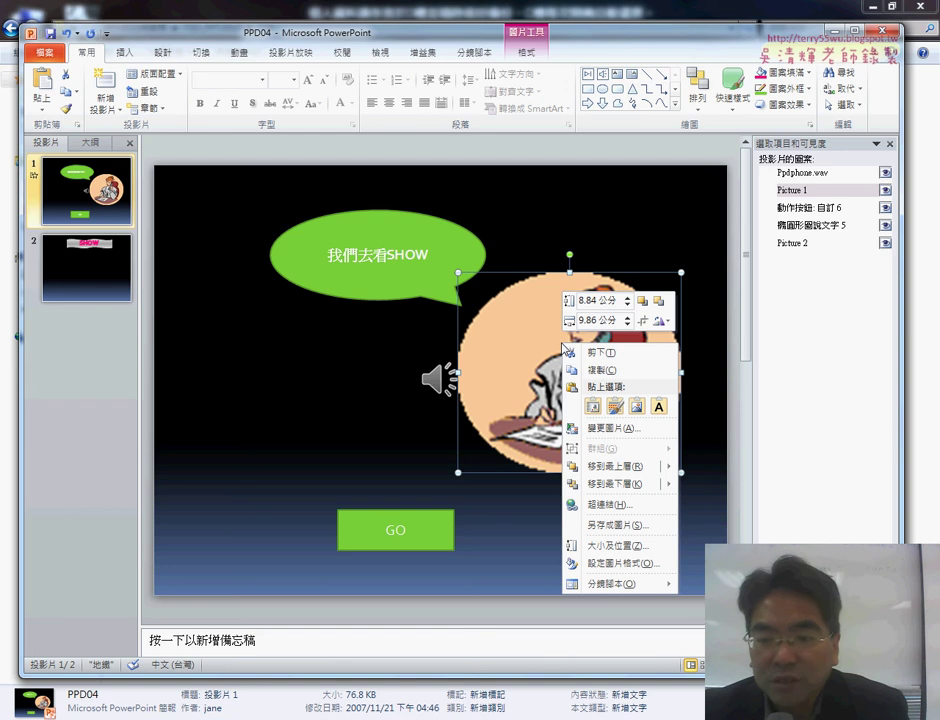
mouse_move(650, 484)
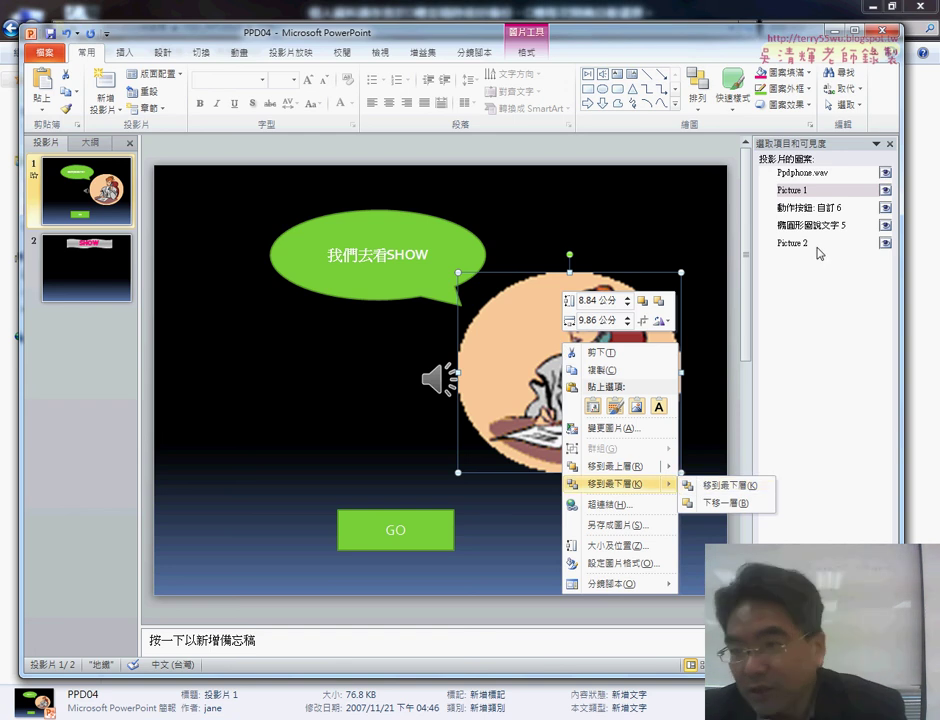
left_click(803, 190)
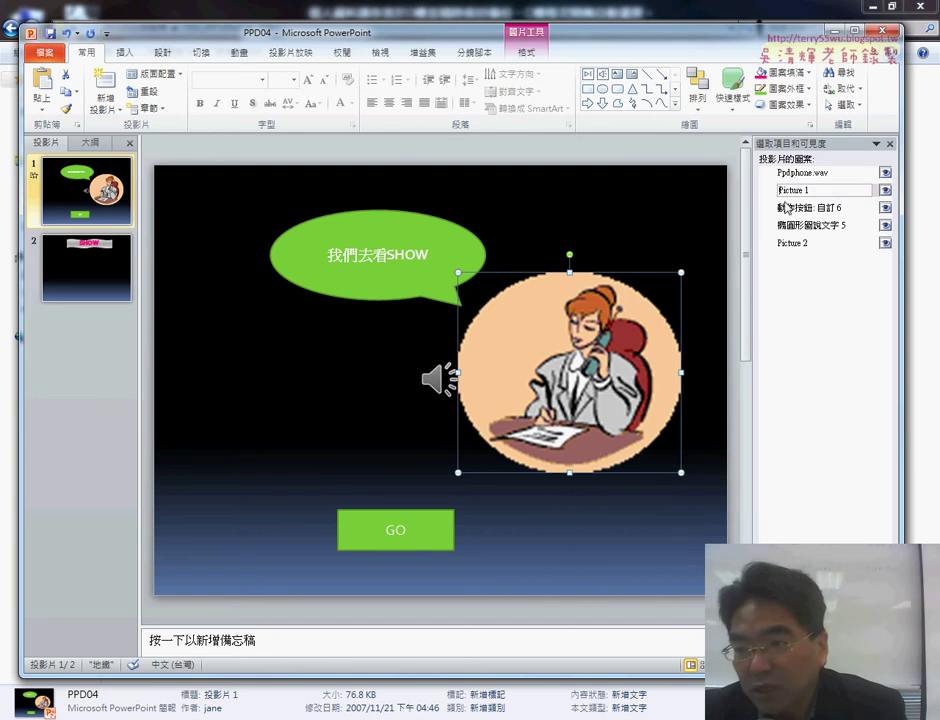
right_click(555, 343)
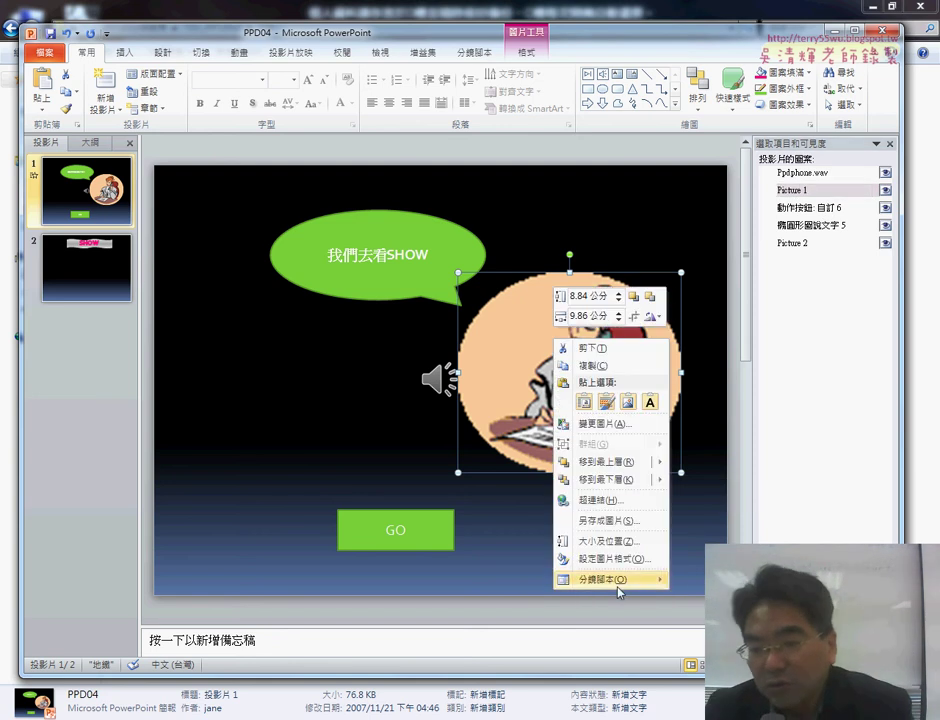
mouse_move(657, 579)
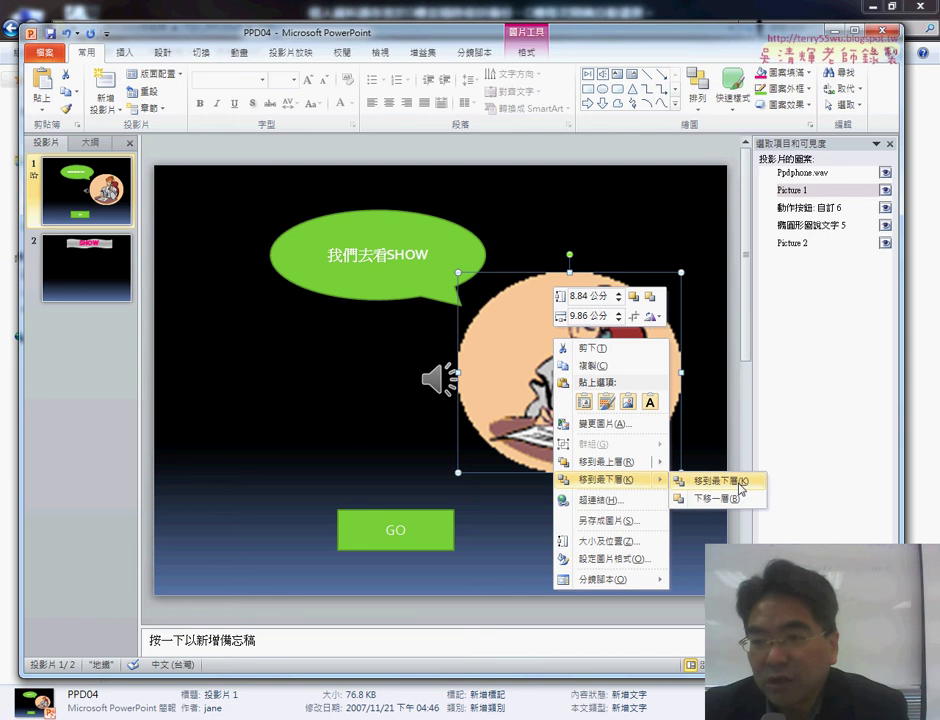
left_click(740, 485)
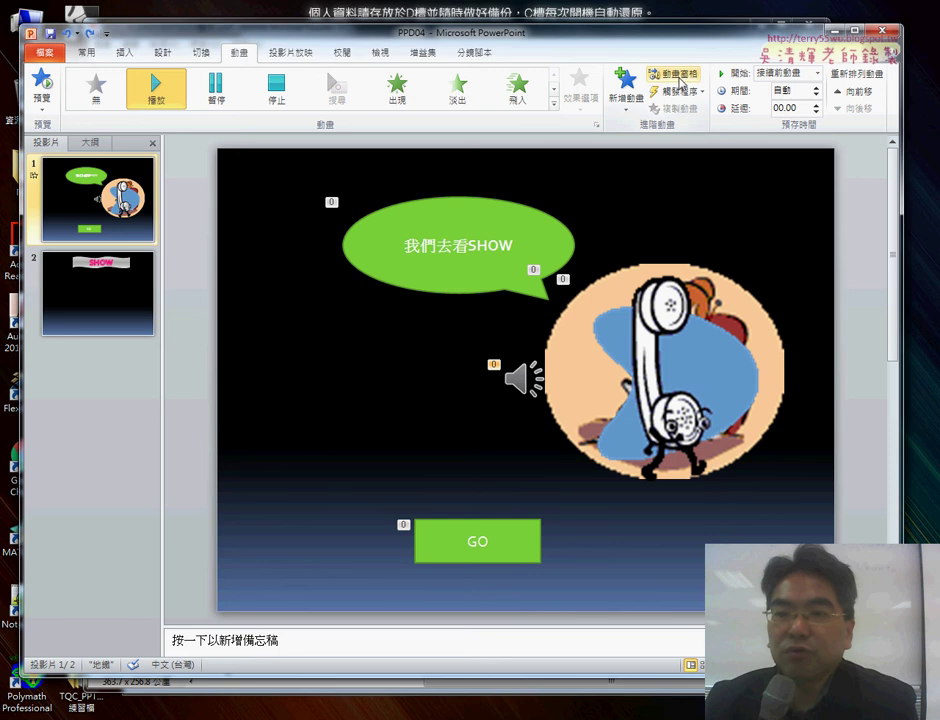
Open the Animation Pane and play slide 1's animation preview three times.
left_click(679, 78)
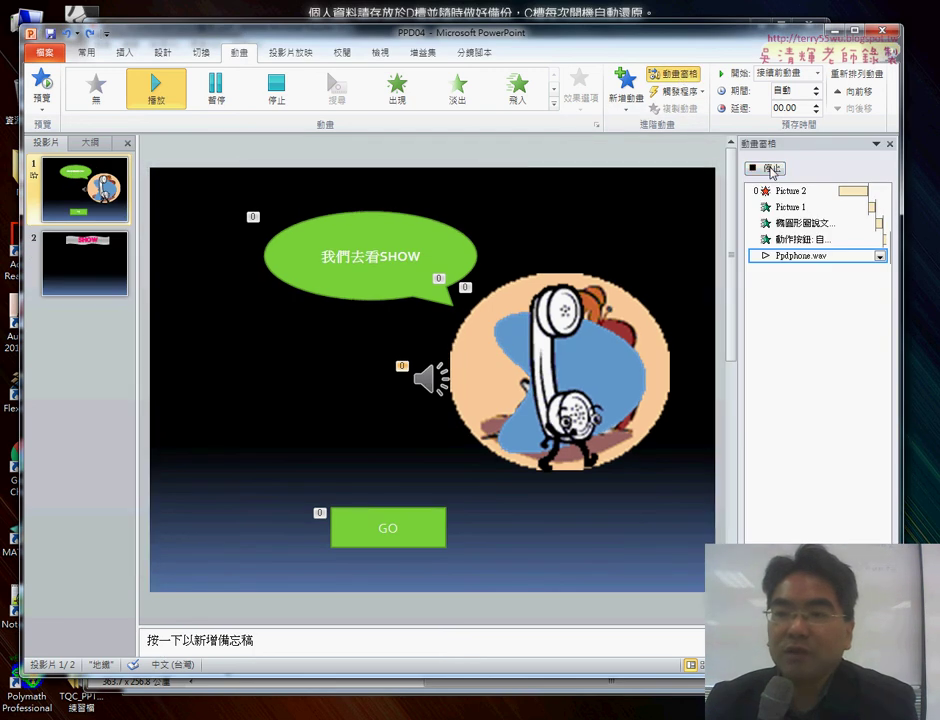
left_click(771, 172)
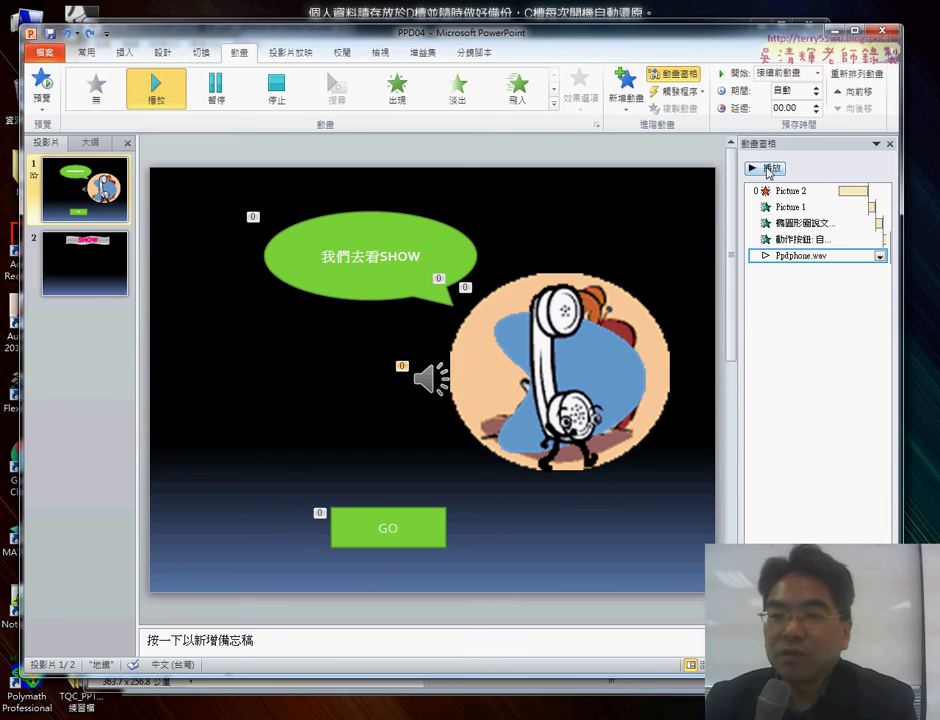
left_click(765, 168)
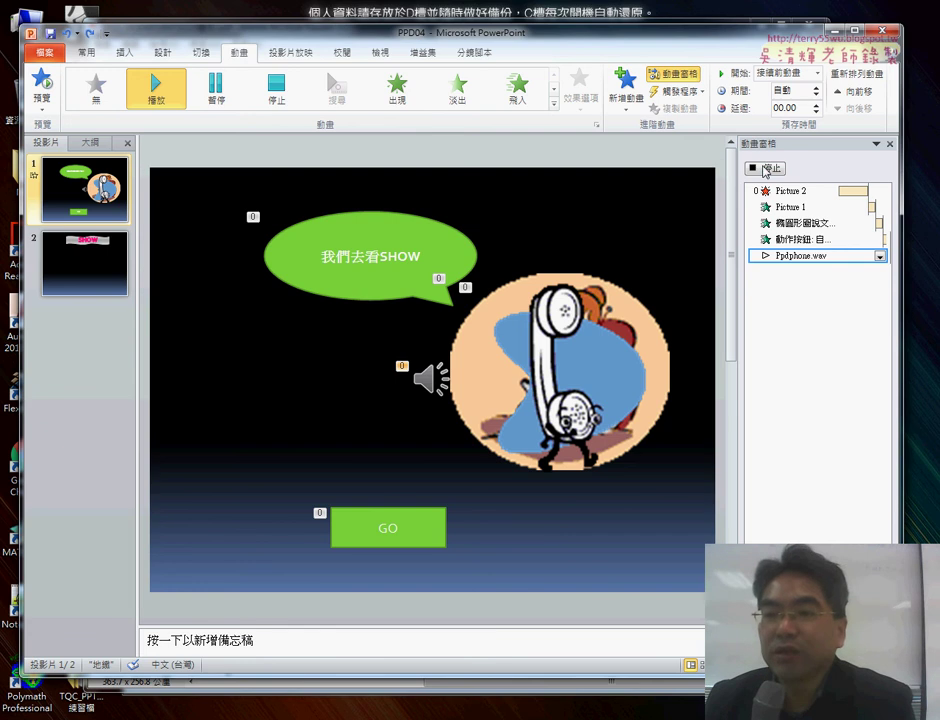
left_click(766, 168)
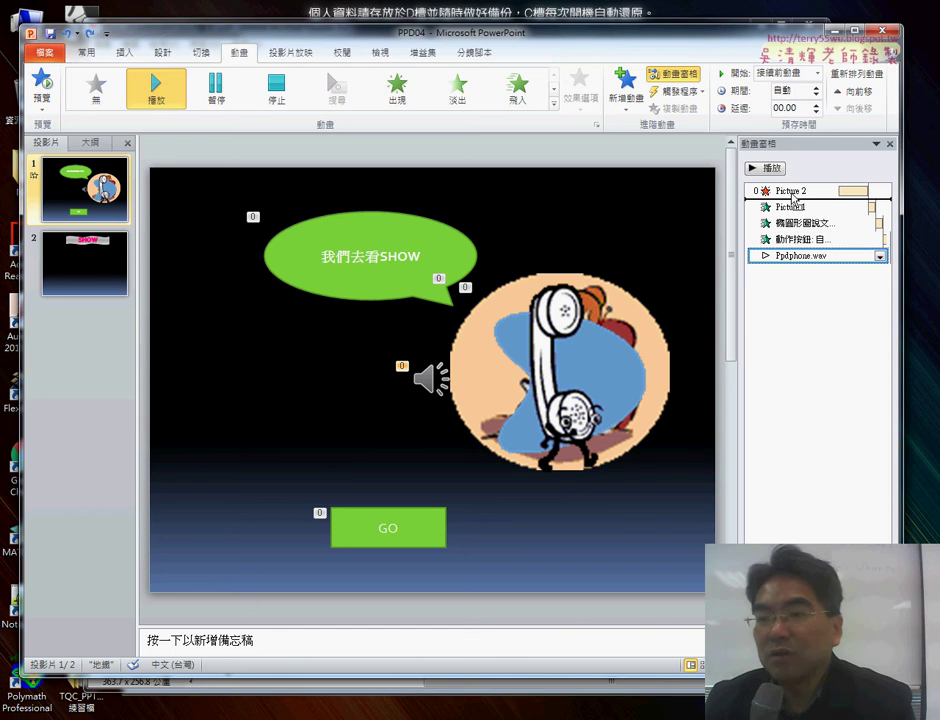
Drag Ppdphone.wav to the top of the Animation Pane and preview the new order.
left_click_drag(793, 190, 790, 190)
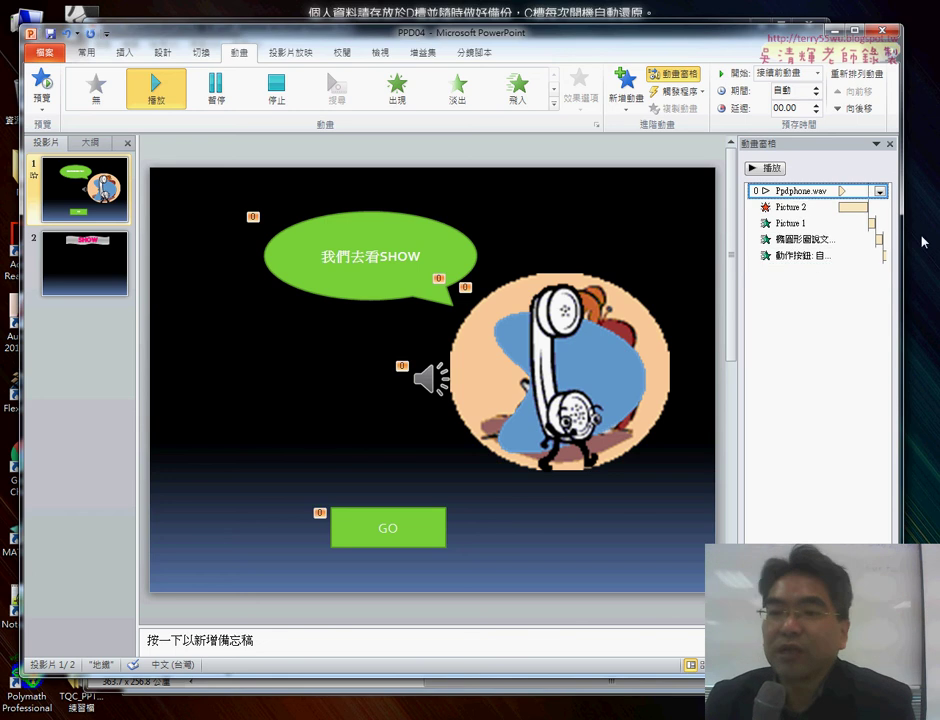
left_click(790, 207)
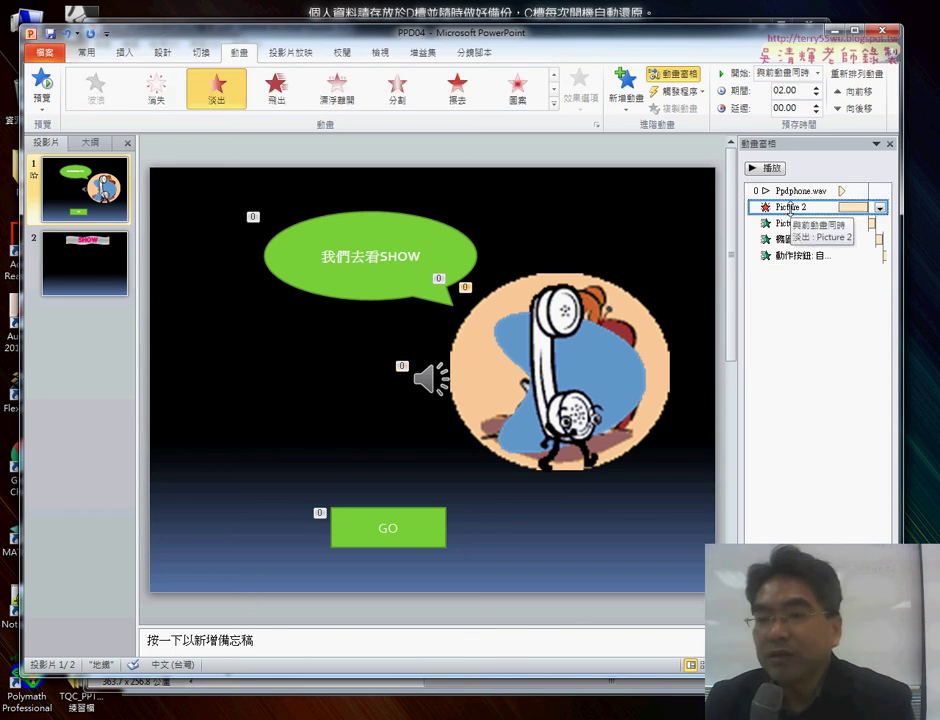
left_click(771, 170)
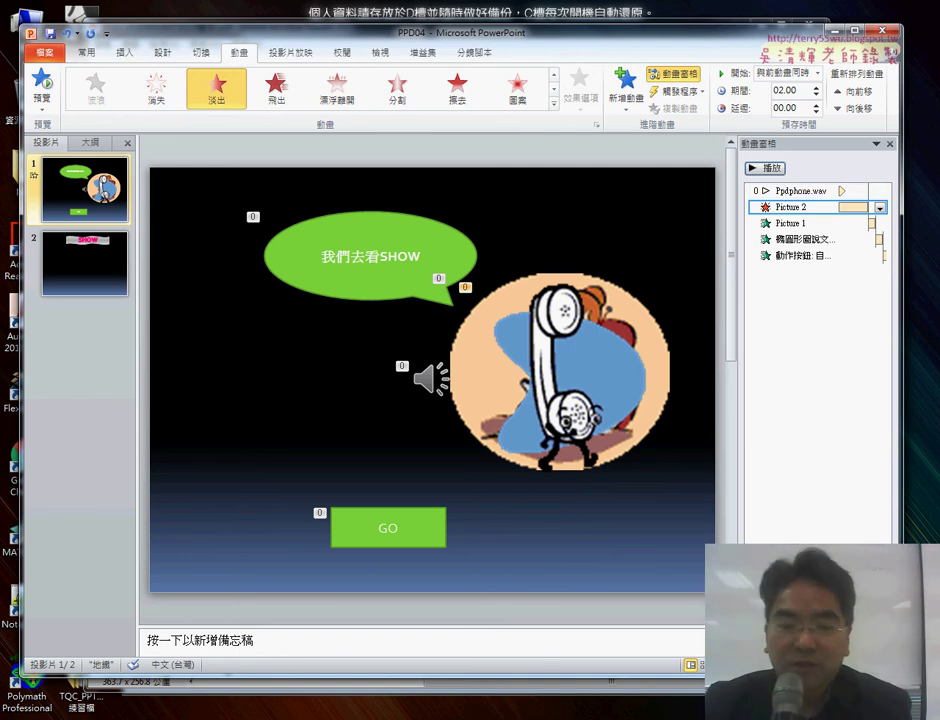
Check the instructions PDF, then select the GO action button on slide 1.
key("alt+Tab")
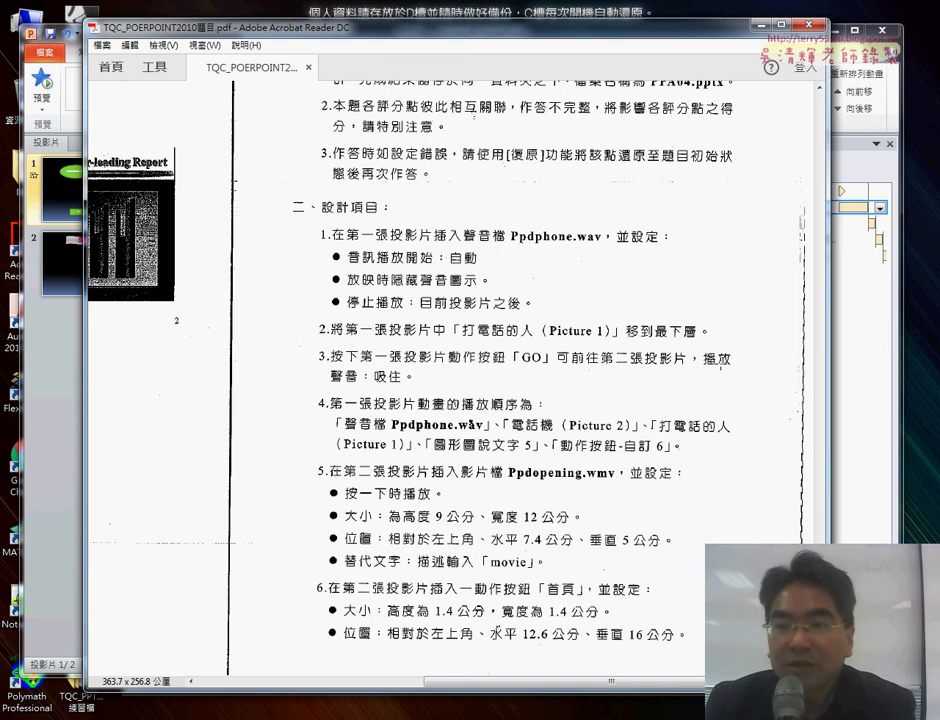
left_click(782, 25)
left_click(414, 530)
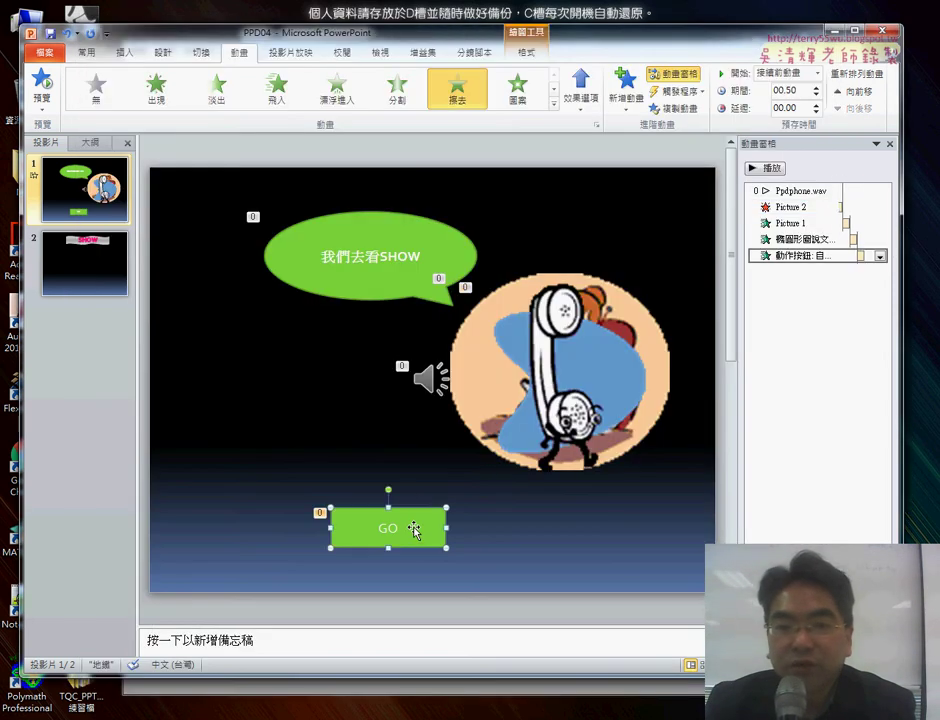
Set the GO button's Action Settings to hyperlink to slide 2.
left_click(134, 53)
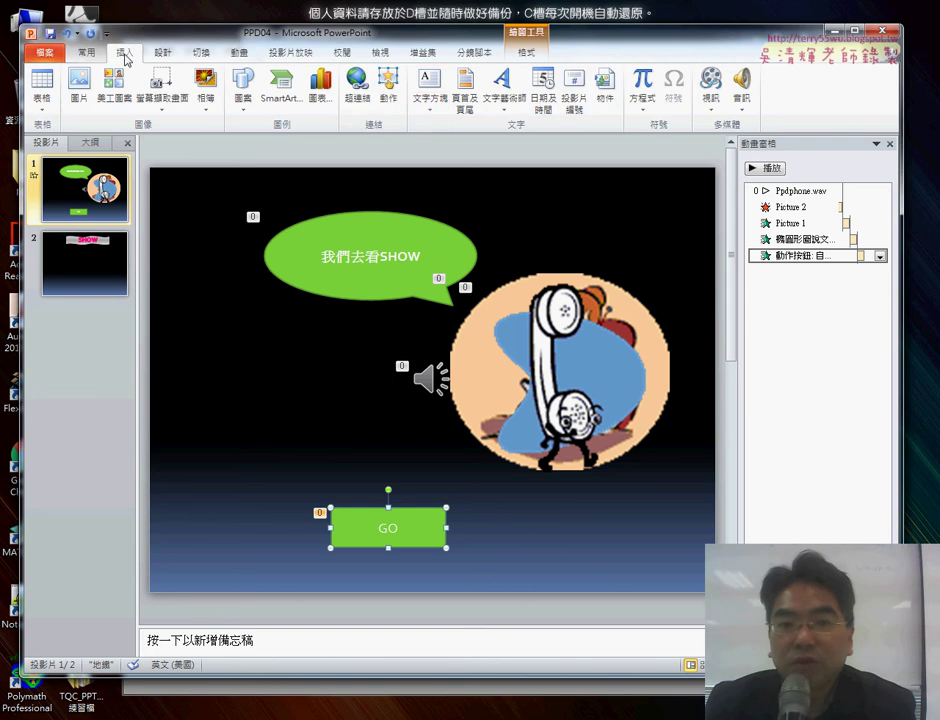
left_click(389, 100)
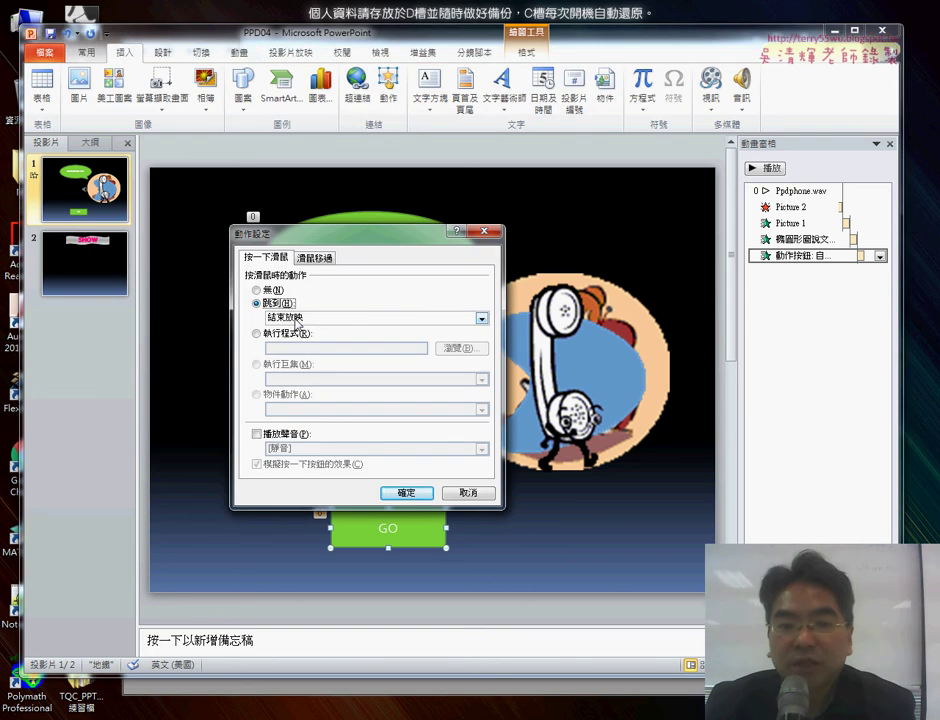
left_click(296, 322)
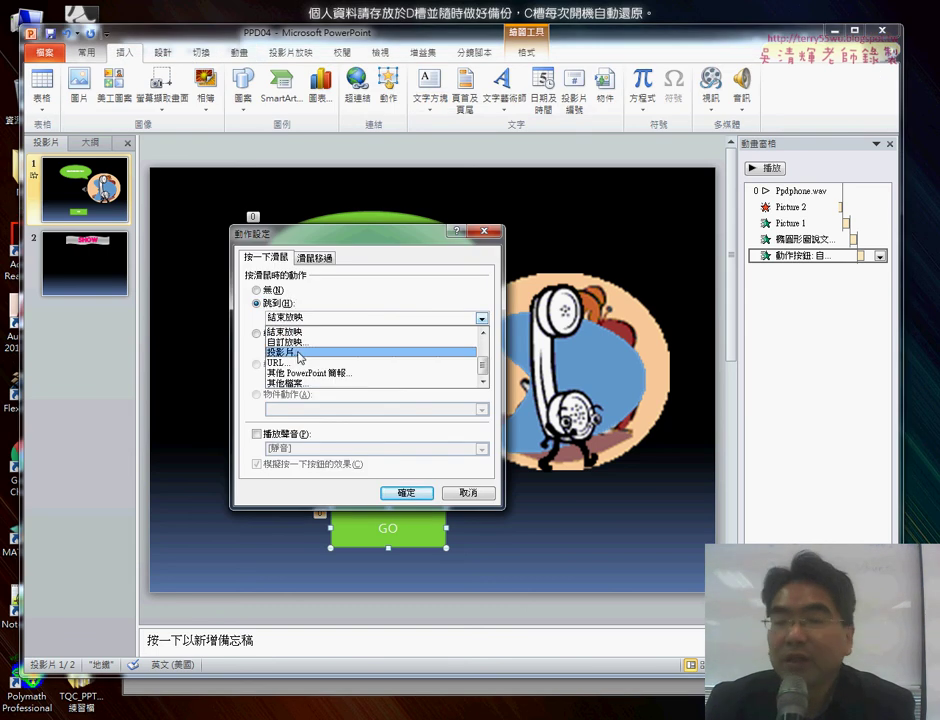
left_click(302, 354)
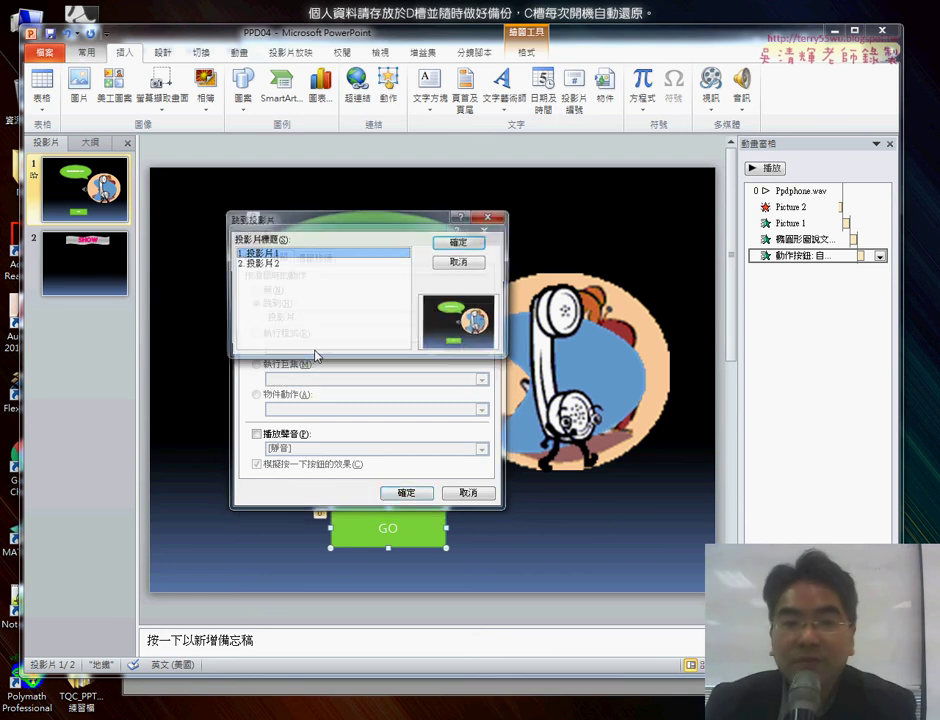
left_click(268, 263)
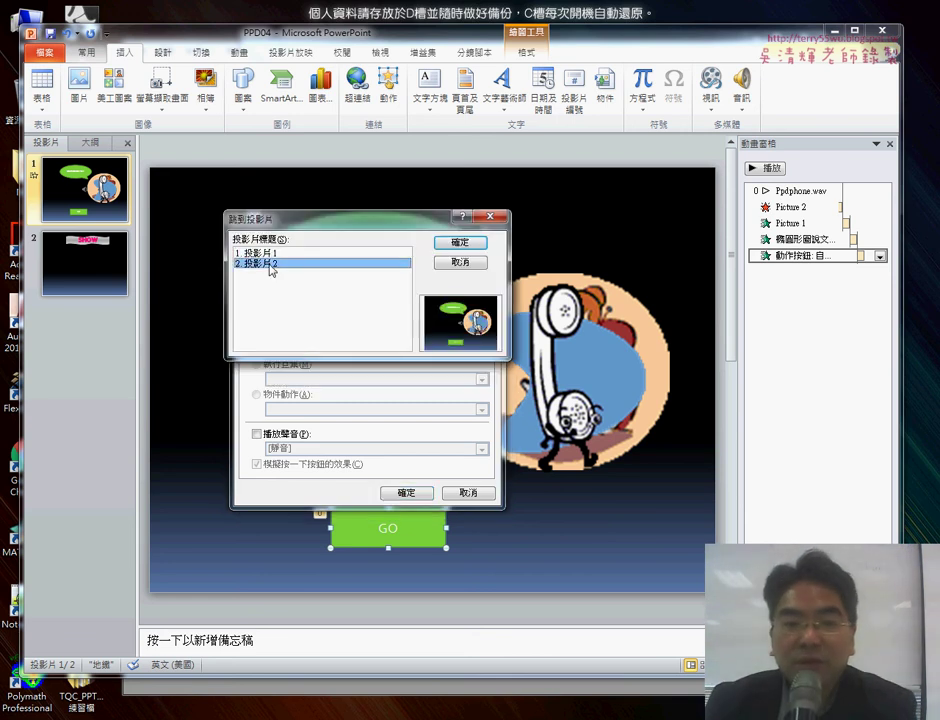
left_click(459, 243)
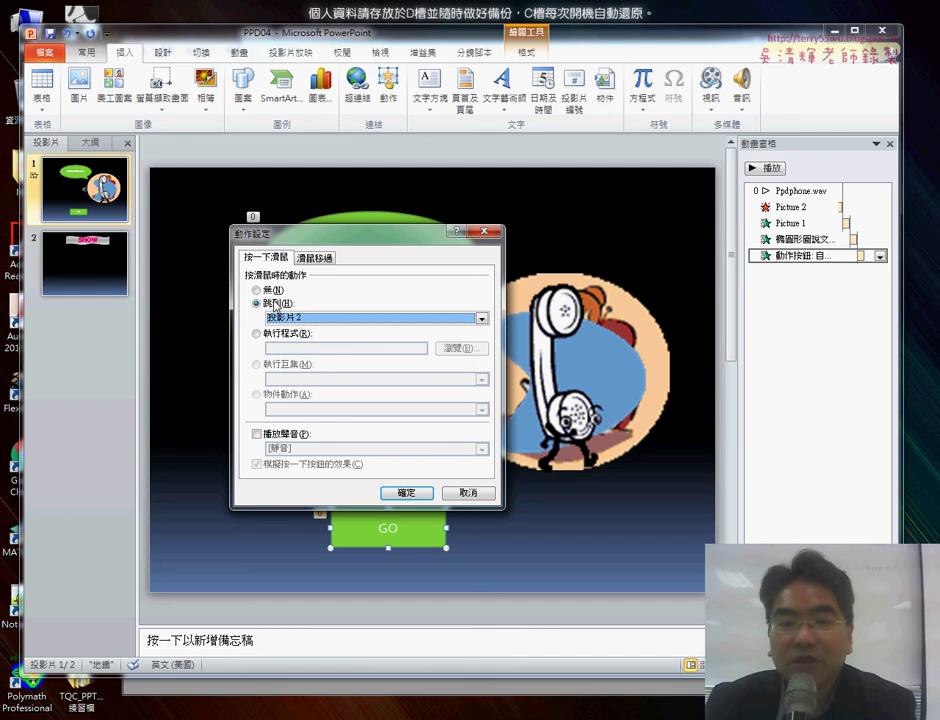
Enable Play sound with the 吸住 sound and apply the action settings.
left_click(273, 435)
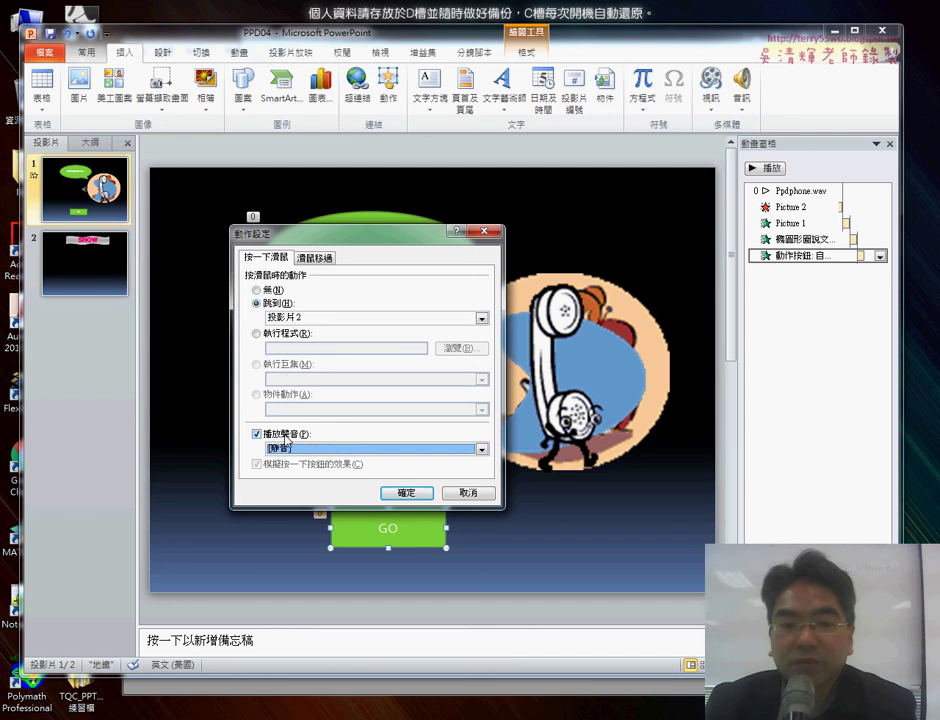
left_click(318, 451)
left_click(318, 503)
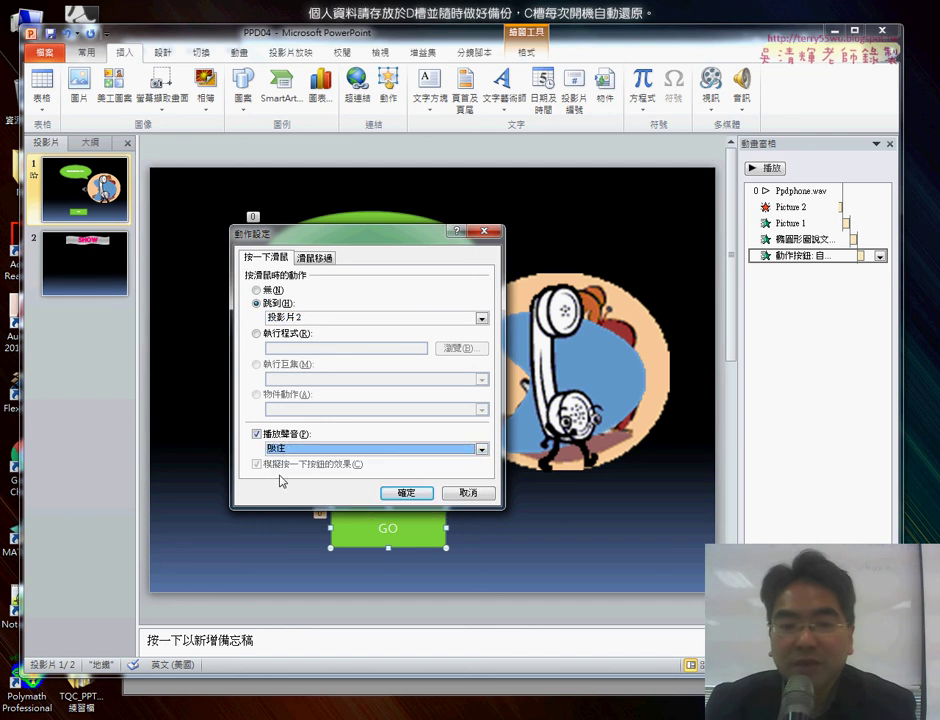
left_click(423, 499)
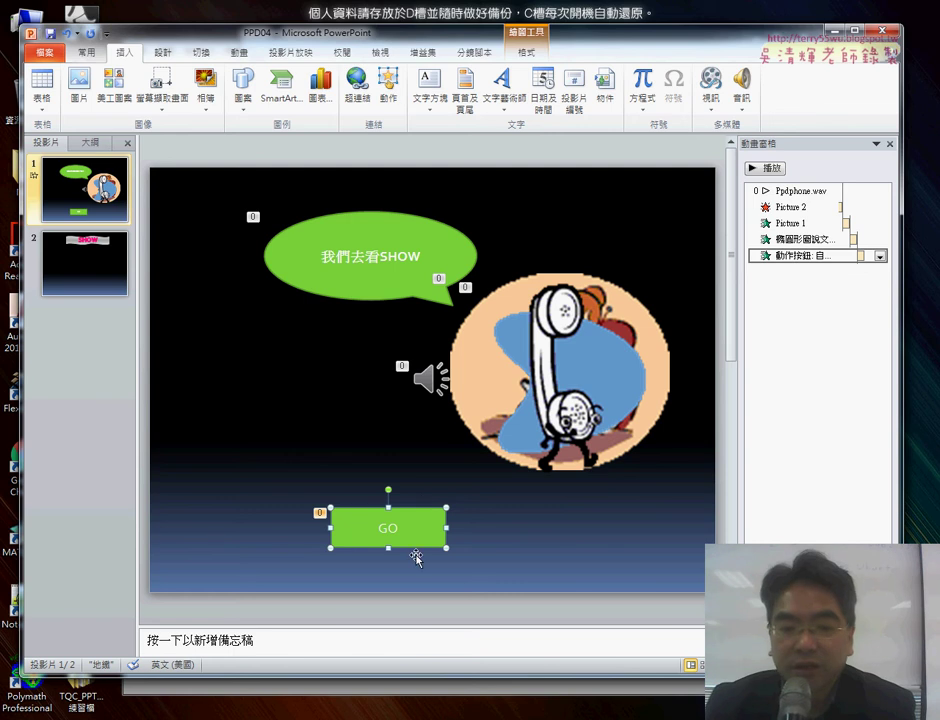
key("alt+Tab")
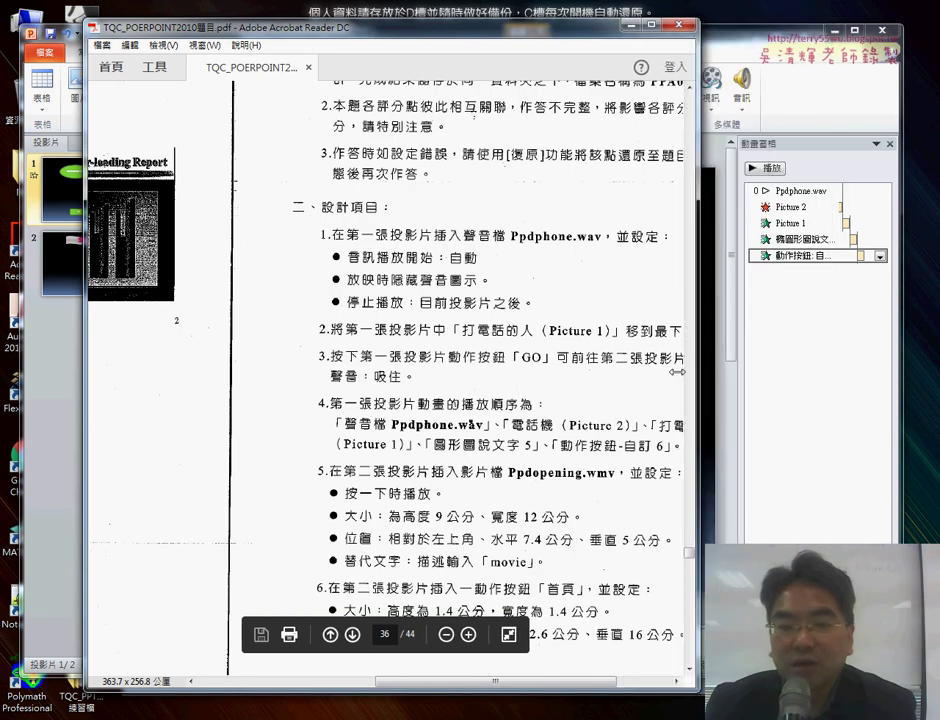
Narrow the PDF window beside the Animation Pane and mark Ppdphone.wav and the list in red.
left_click_drag(828, 370, 598, 370)
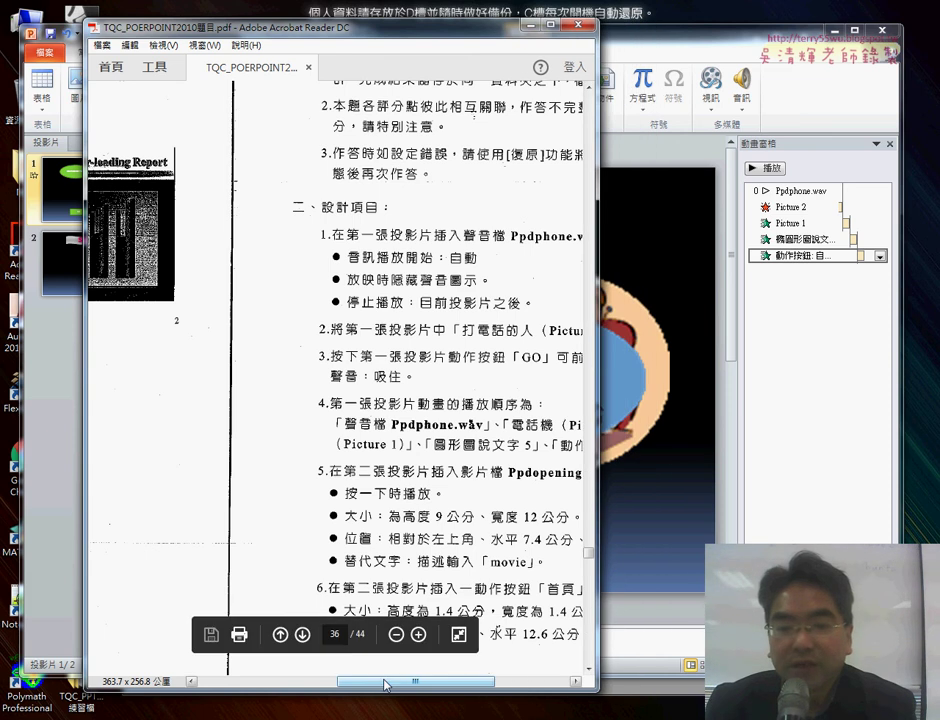
left_click_drag(380, 681, 443, 681)
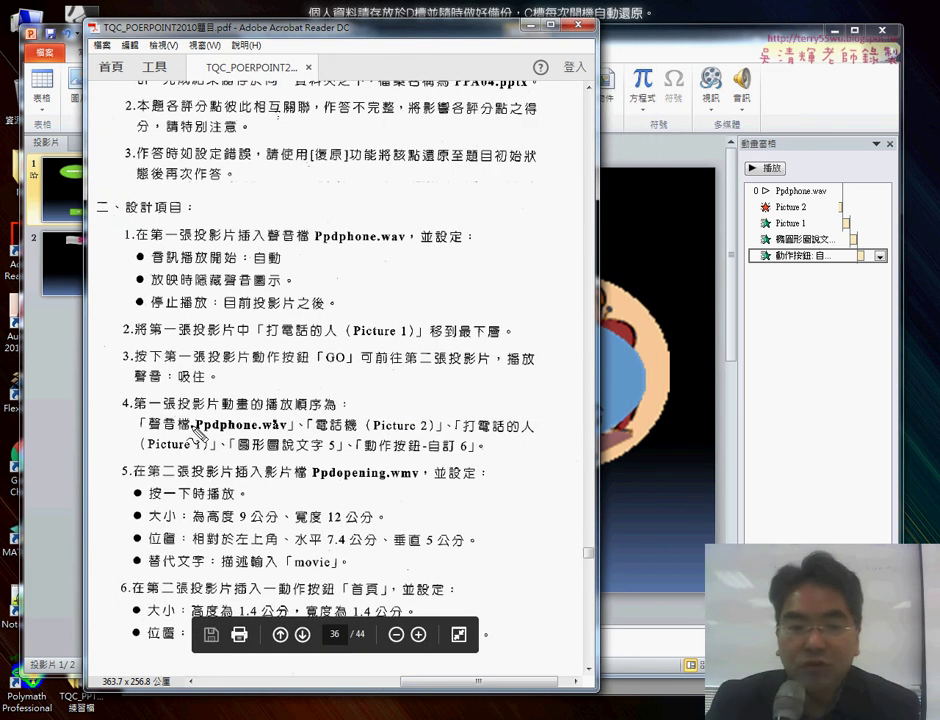
left_click_drag(197, 433, 265, 432)
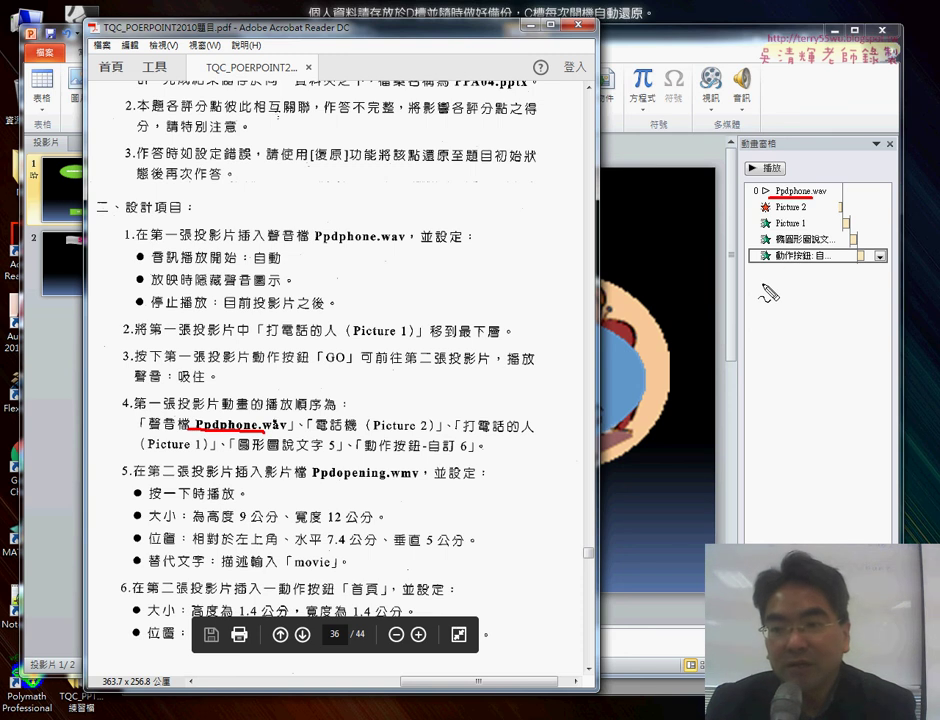
mouse_move(768, 290)
left_mouse_down()
mouse_move(713, 270)
mouse_move(738, 197)
mouse_move(765, 186)
left_mouse_up()
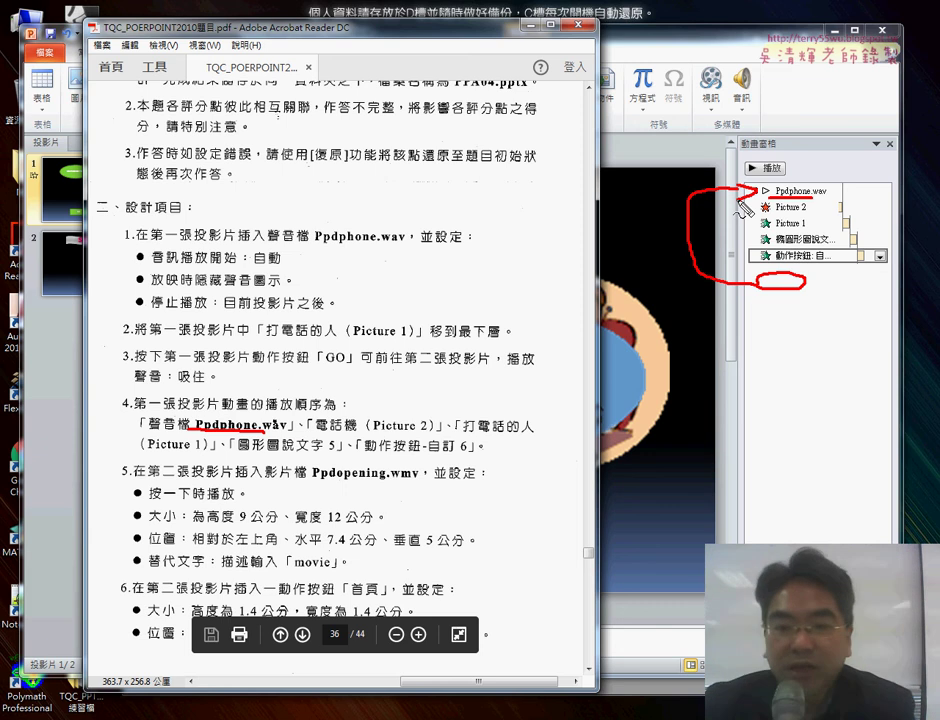
Mark Picture 2, Picture 1, 圖形圖說文字 5 and the action button, clear the marks, show slide 2.
left_click_drag(384, 437, 431, 435)
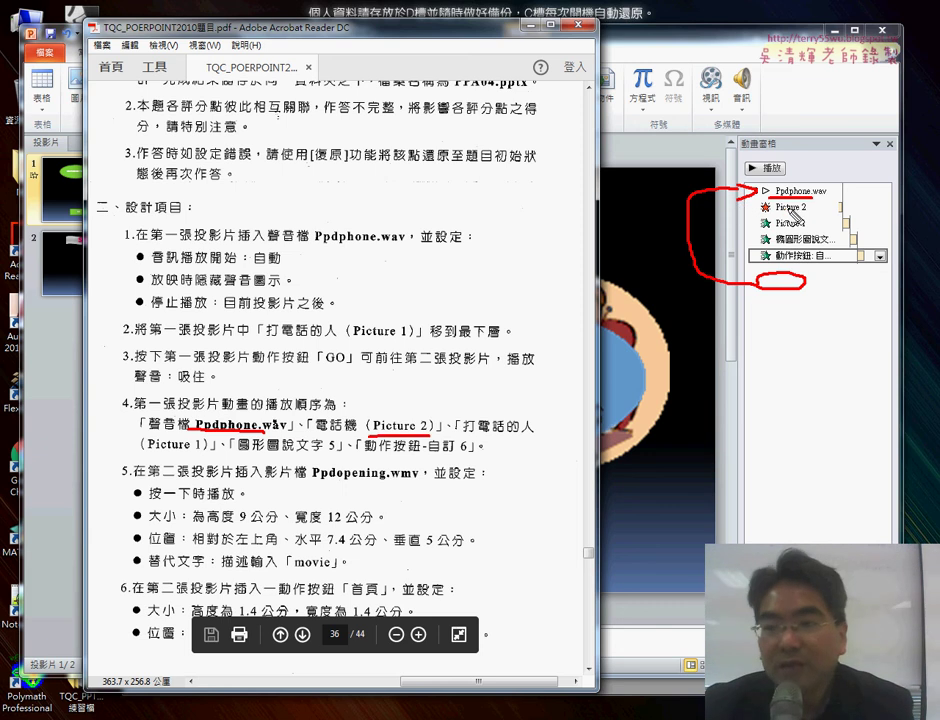
left_click_drag(776, 213, 808, 213)
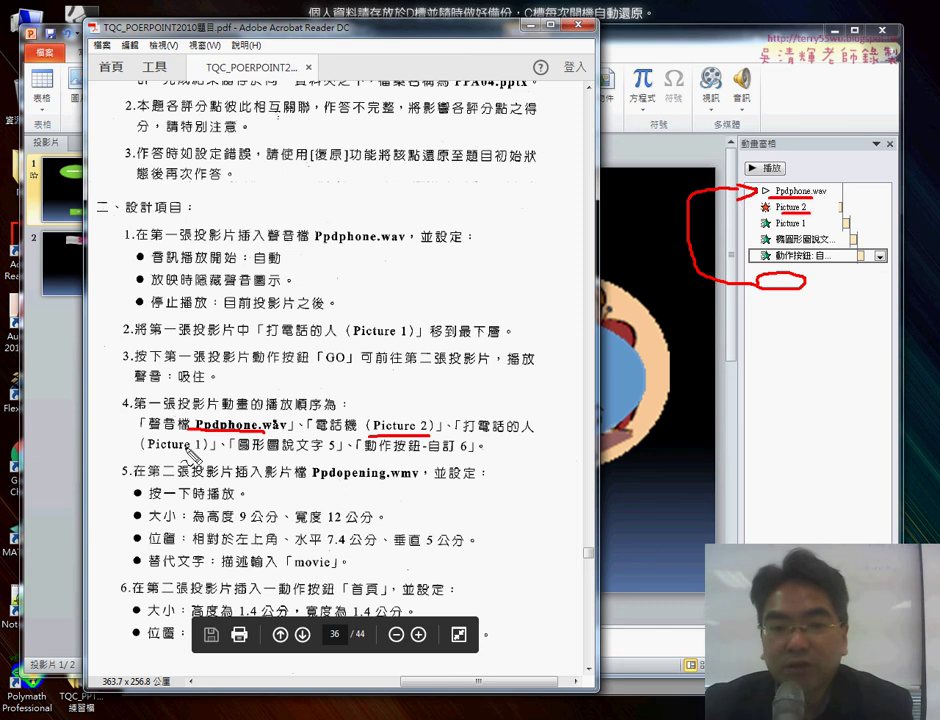
left_click_drag(776, 228, 806, 227)
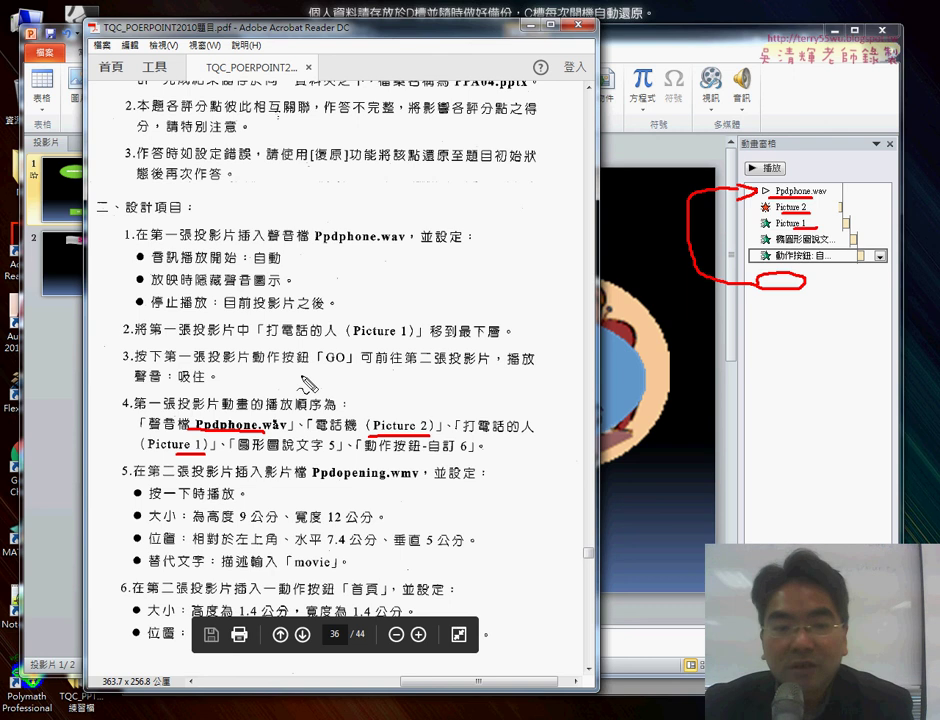
left_click_drag(236, 459, 312, 462)
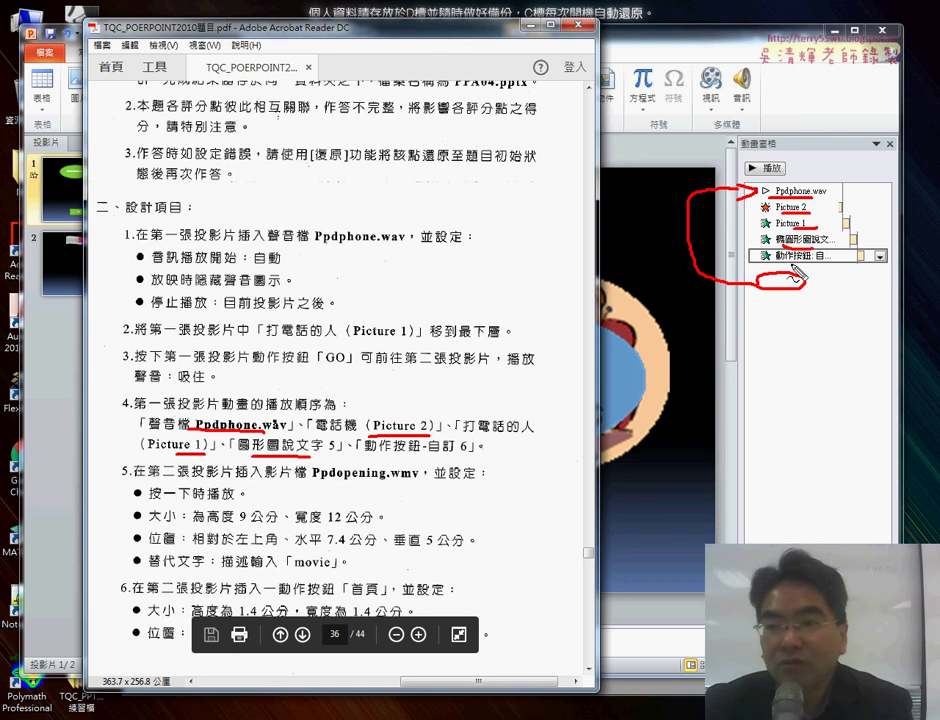
left_click_drag(791, 280, 806, 280)
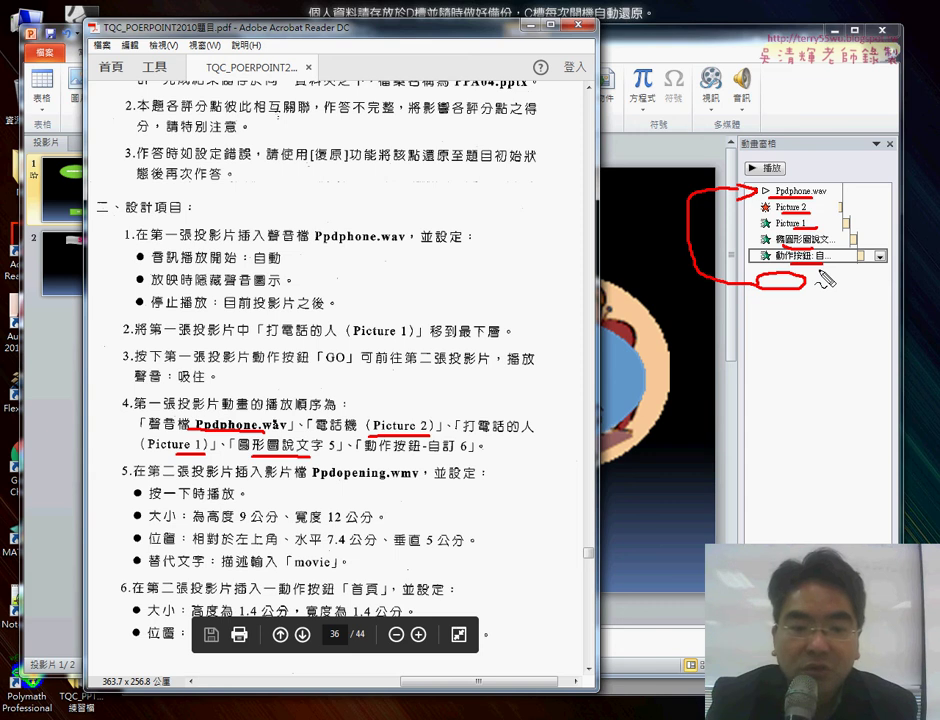
key("Escape")
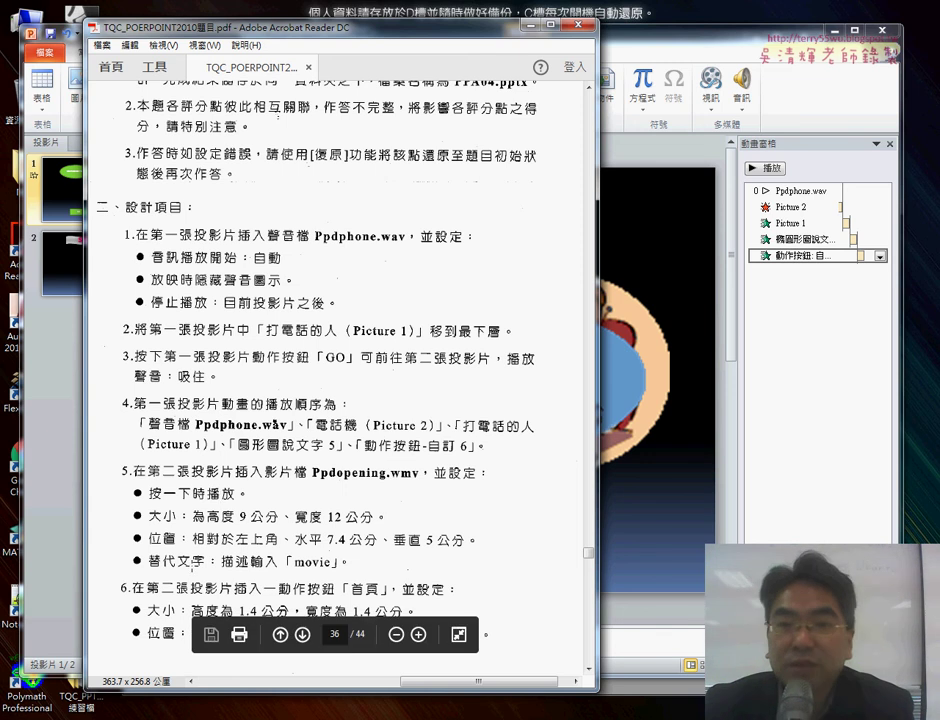
left_click(735, 406)
For slide 2, browse Insert Video to Desktop > TQC_PPT2010練習檔 > TQC_PPT2010 > 404 and pick Ppdopening.
left_click(72, 265)
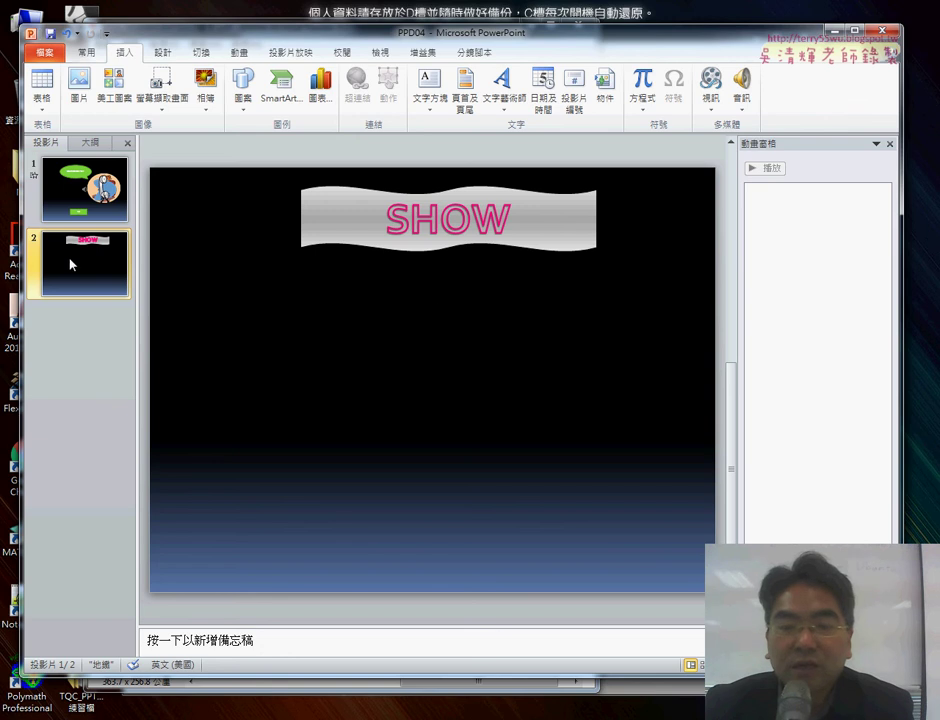
left_click(710, 82)
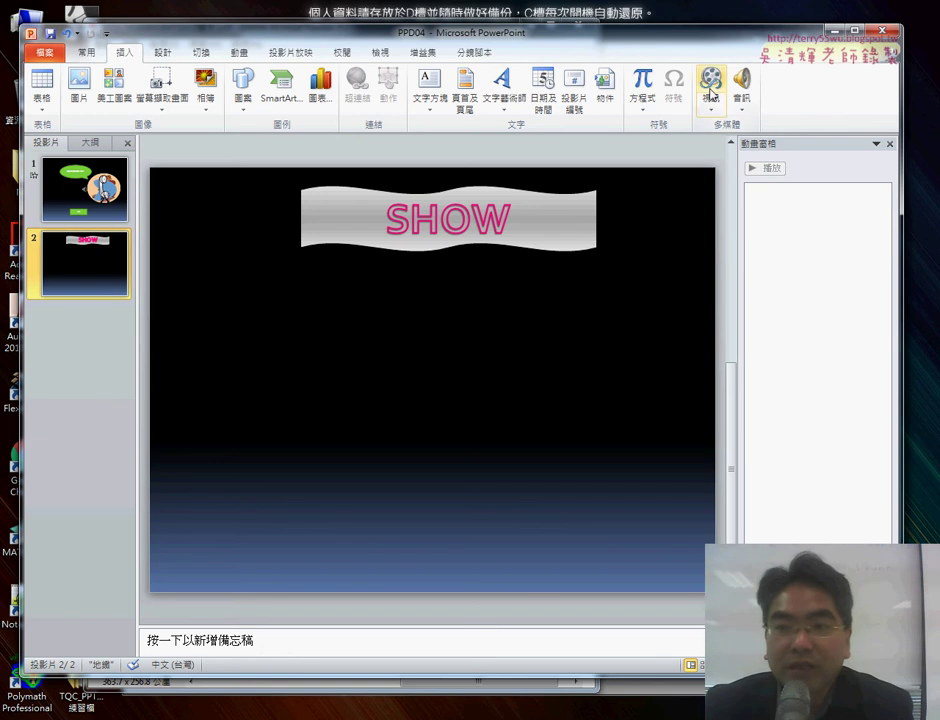
left_click_drag(258, 44, 502, 114)
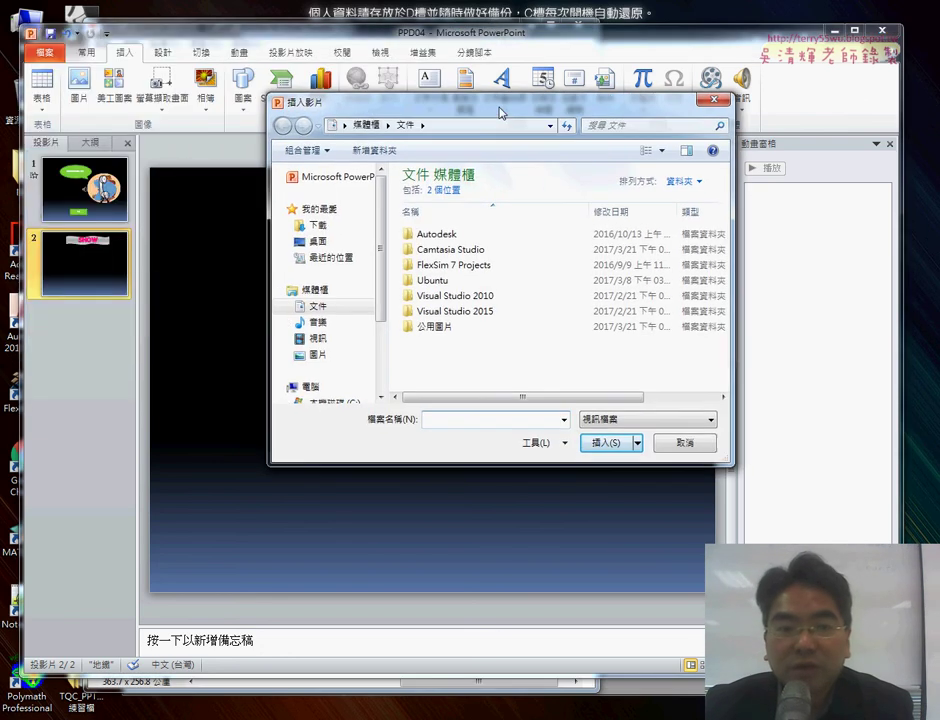
left_click(318, 247)
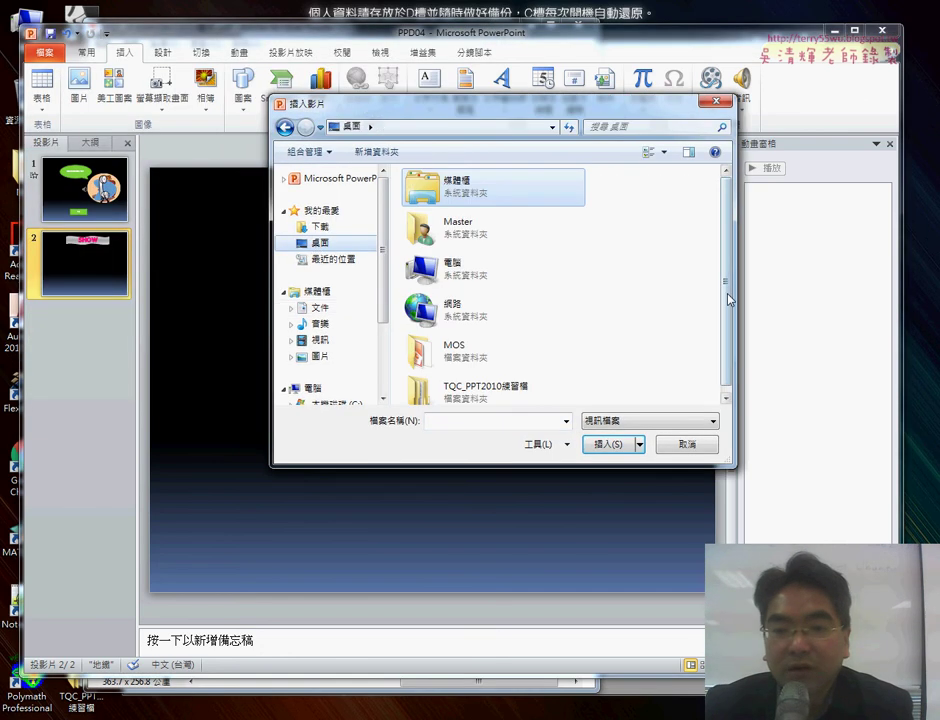
double_click(536, 393)
double_click(445, 195)
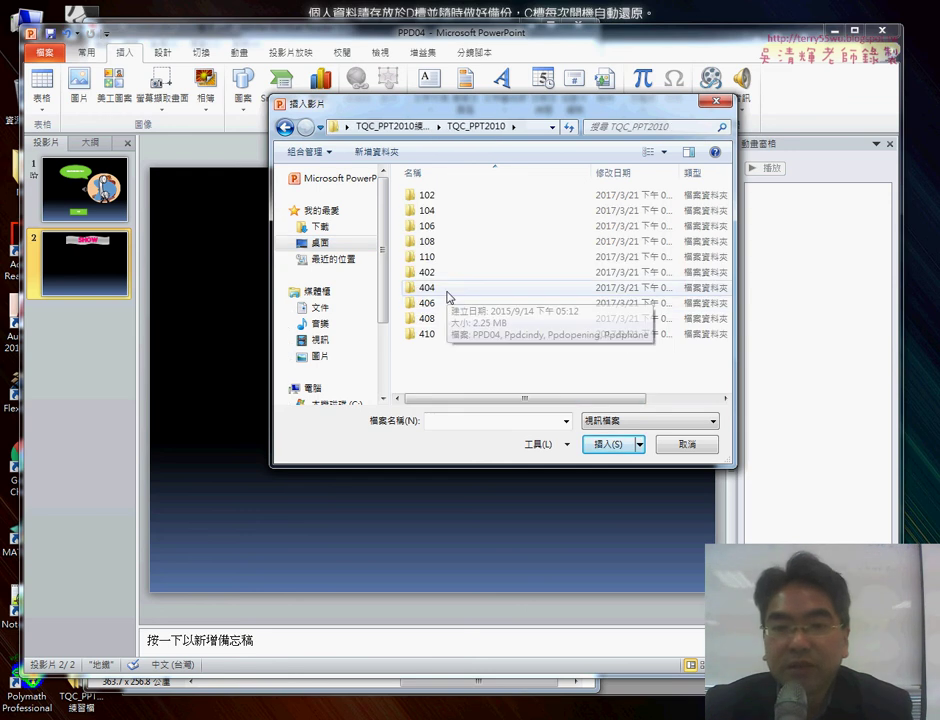
double_click(447, 291)
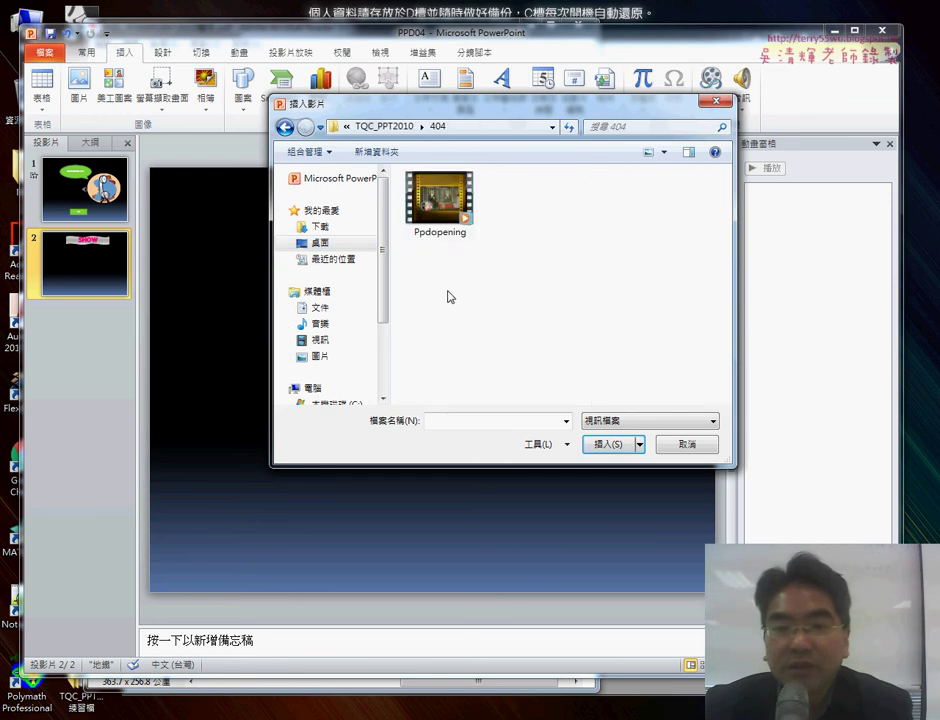
left_click(448, 205)
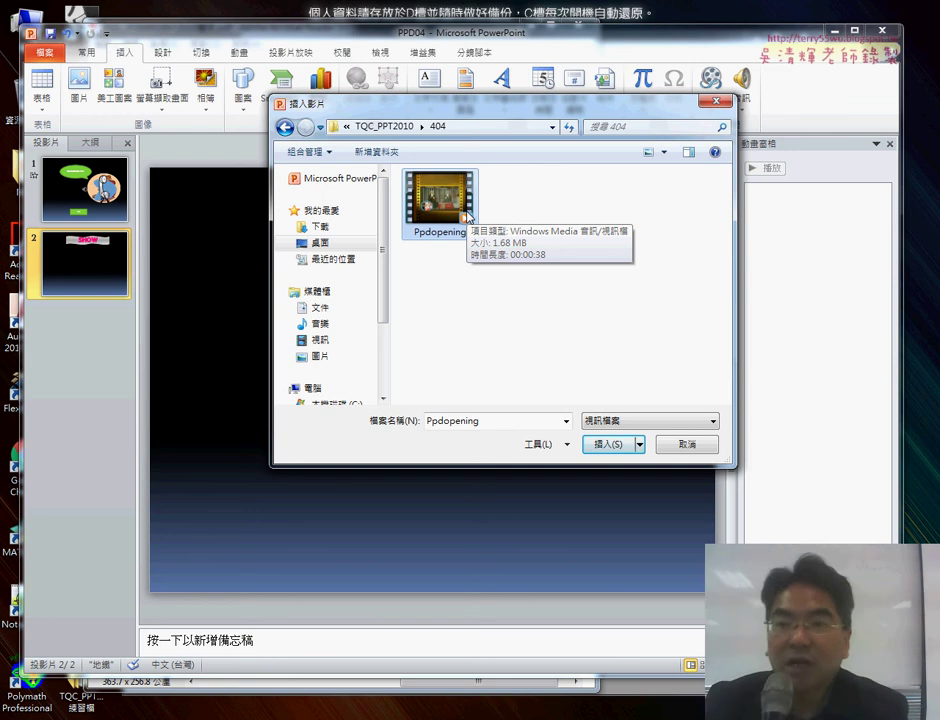
Adjust the file dialog and insert Ppdopening.wmv onto slide 2.
left_click_drag(640, 102, 634, 149)
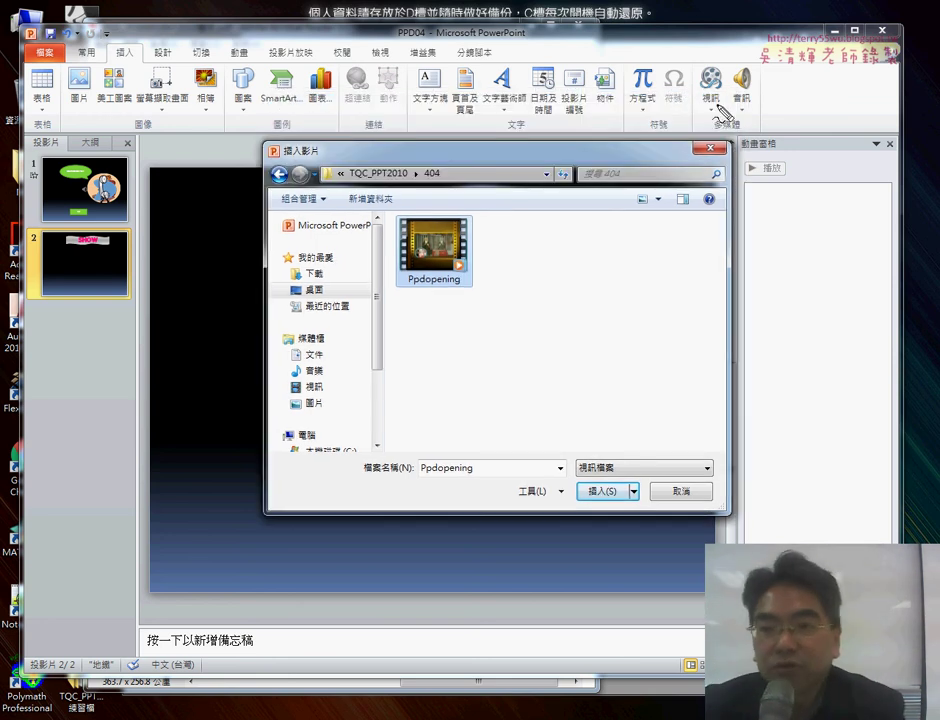
left_click_drag(720, 58, 722, 112)
left_click_drag(750, 70, 747, 118)
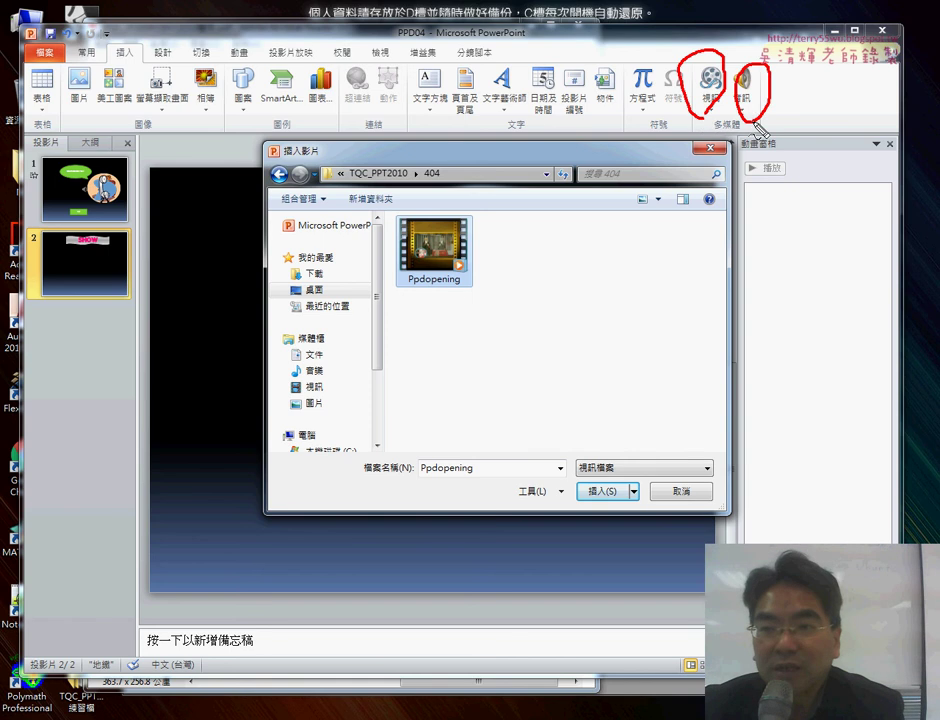
left_click_drag(455, 205, 450, 300)
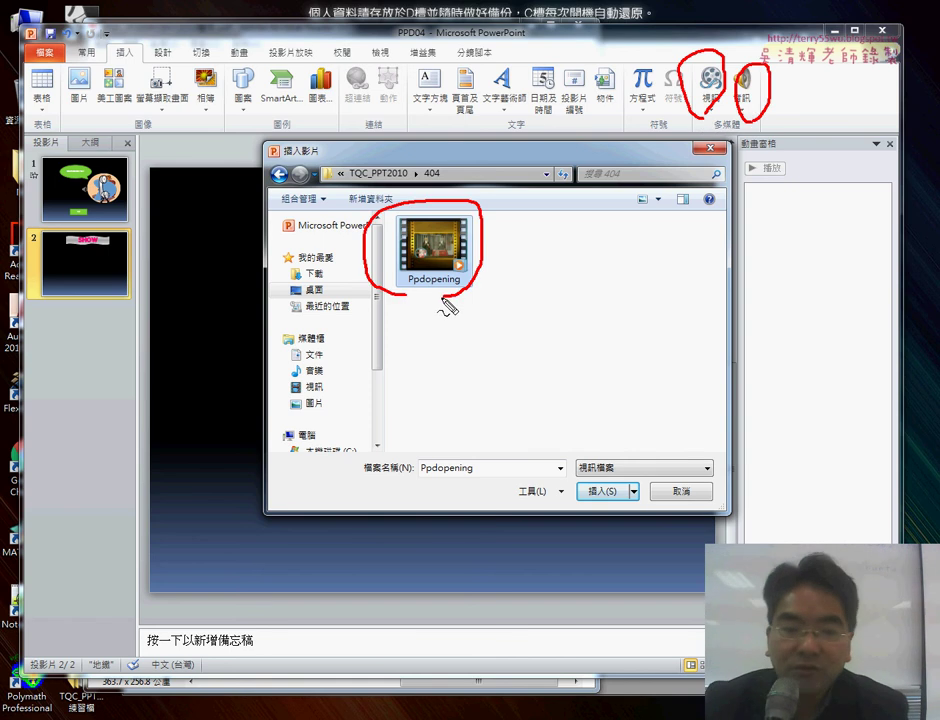
key("Escape")
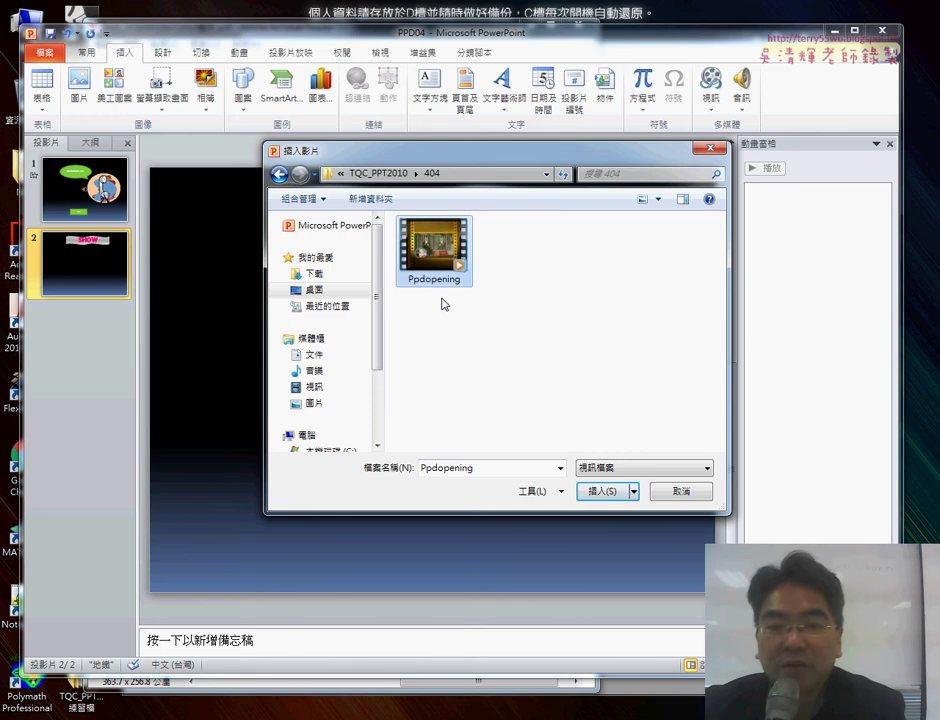
left_click(603, 490)
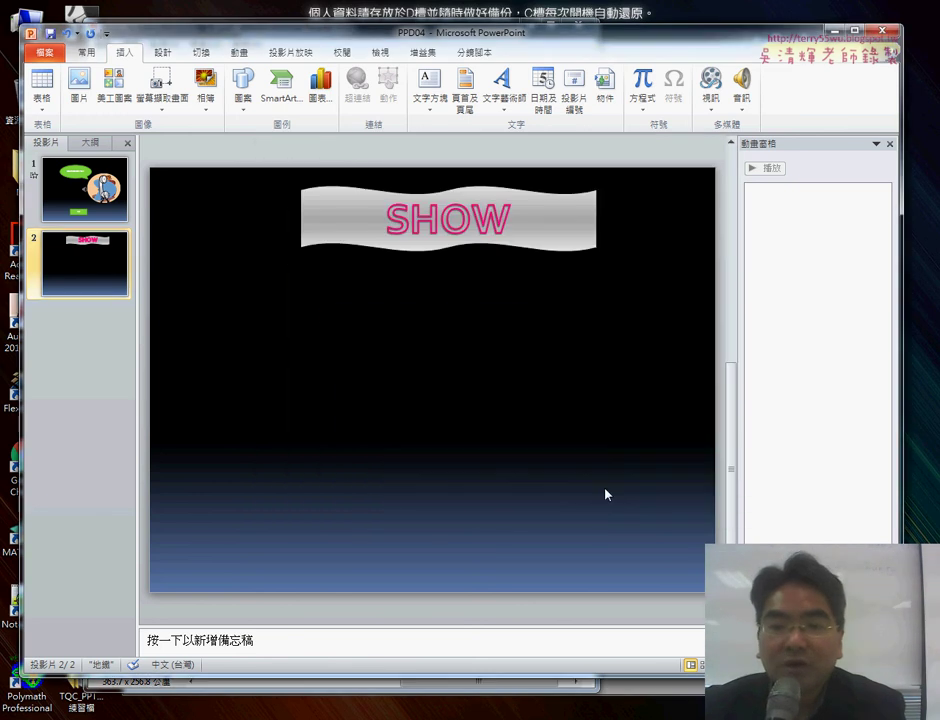
Move the video under the SHOW banner, enlarge it to 10.77 × 14.35 cm, and verify its size.
left_click_drag(476, 425, 438, 393)
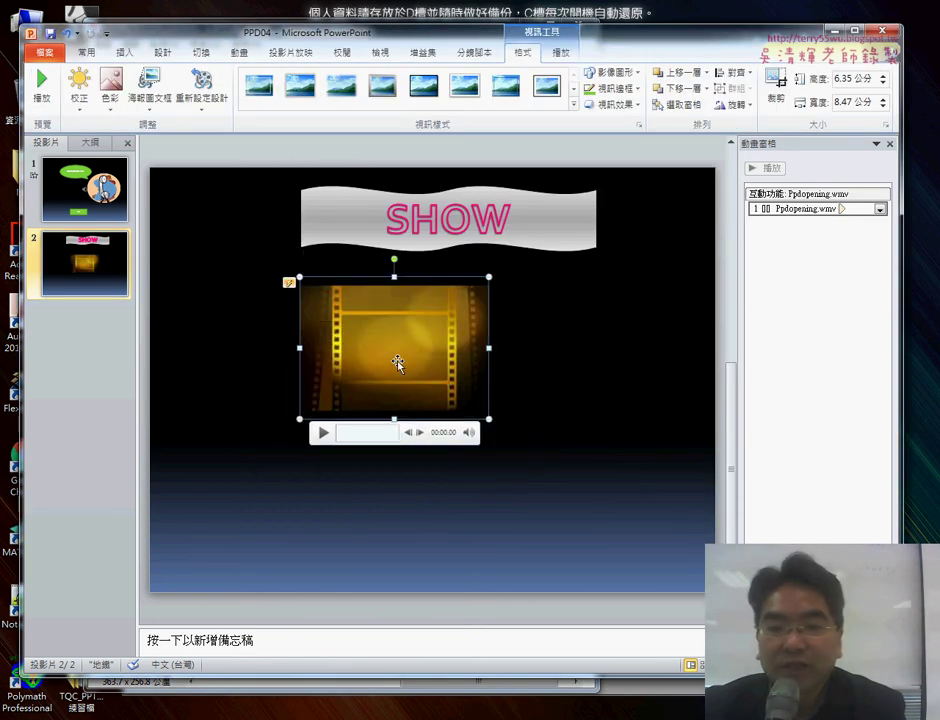
left_click_drag(489, 419, 619, 493)
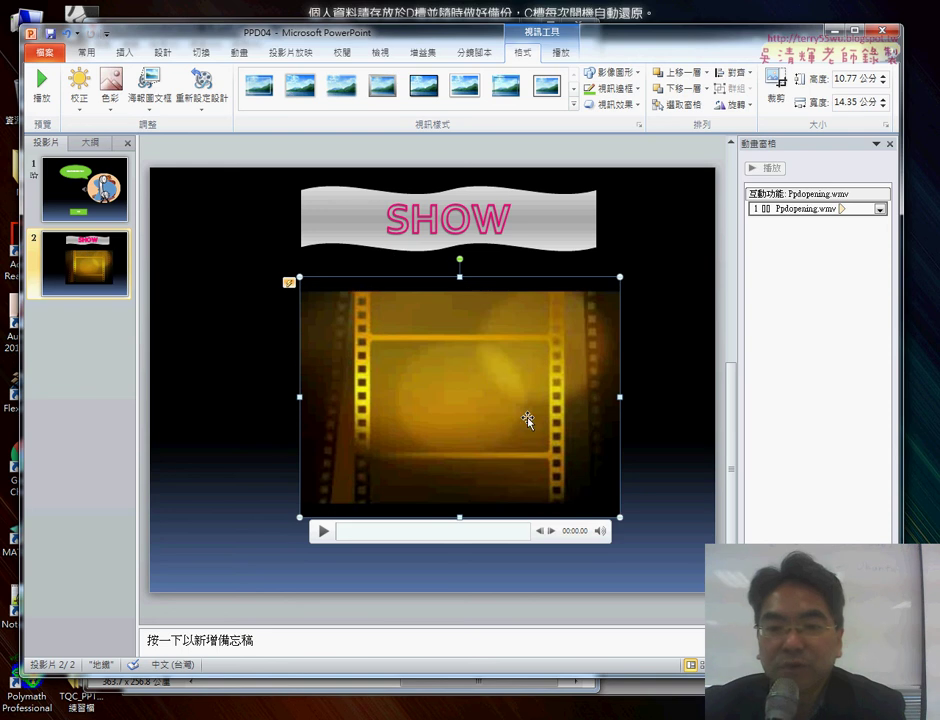
right_click(474, 368)
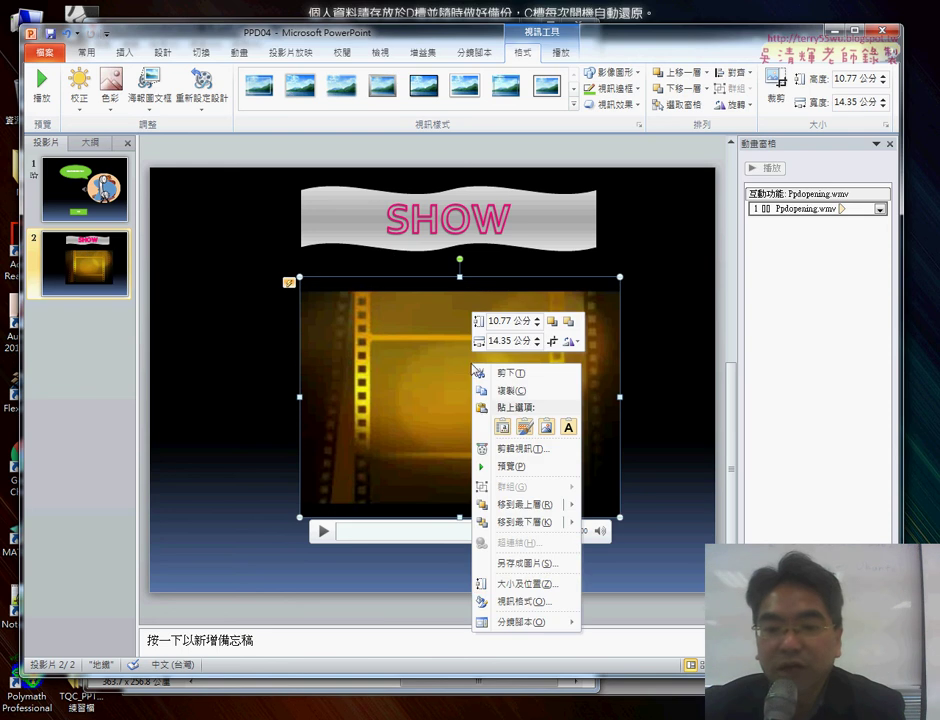
left_click(519, 588)
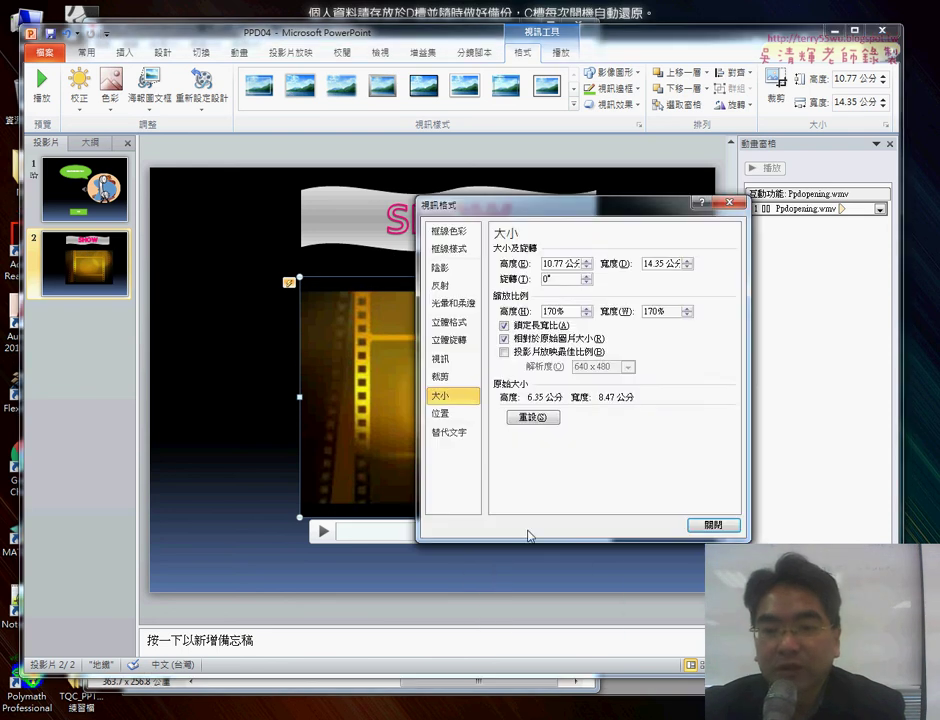
left_click(449, 434)
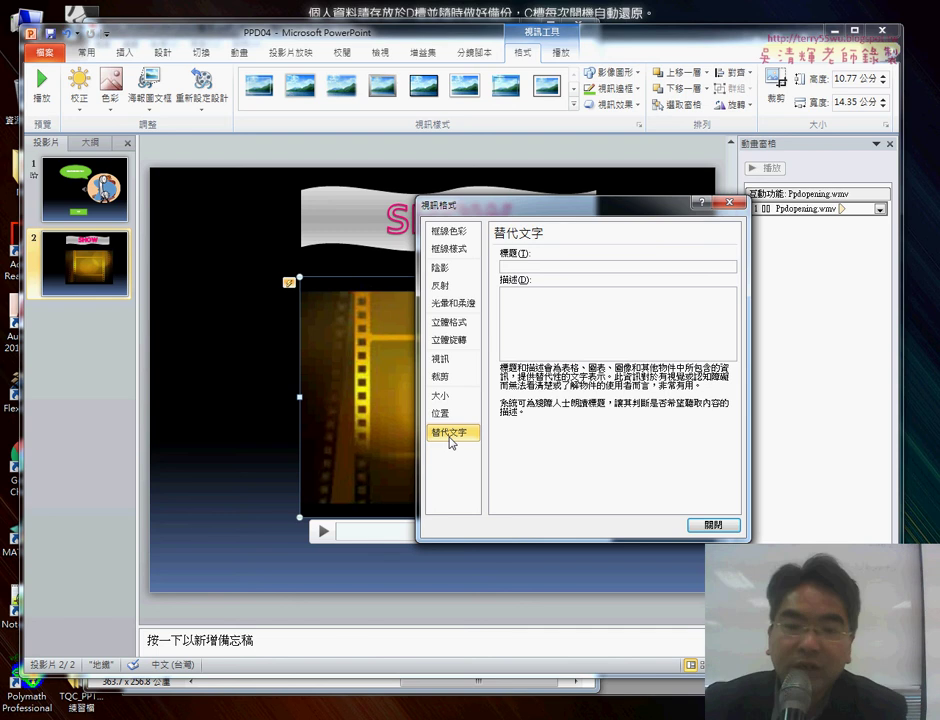
left_click(713, 525)
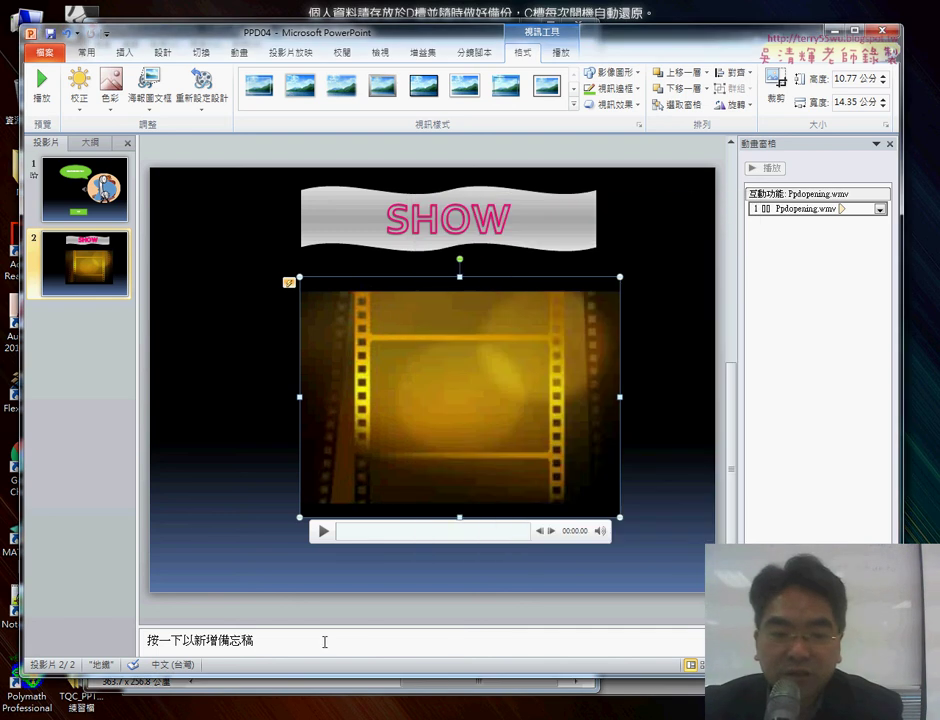
key("alt+Tab")
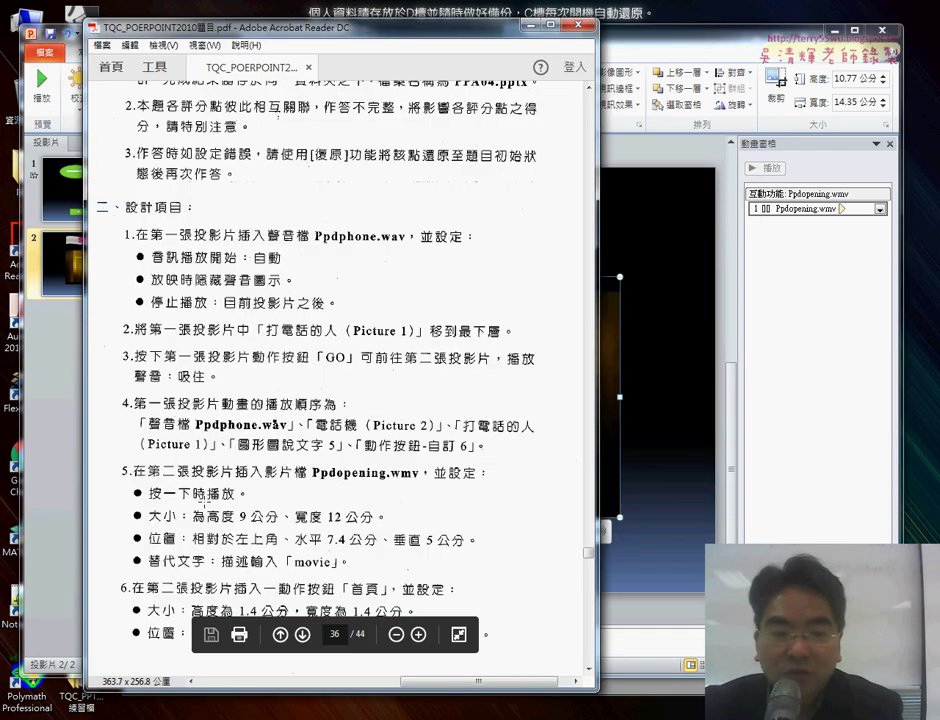
Scroll through PDF items 5–7 and the reference results, then minimize Acrobat Reader.
scroll(171, 490, "down", 1)
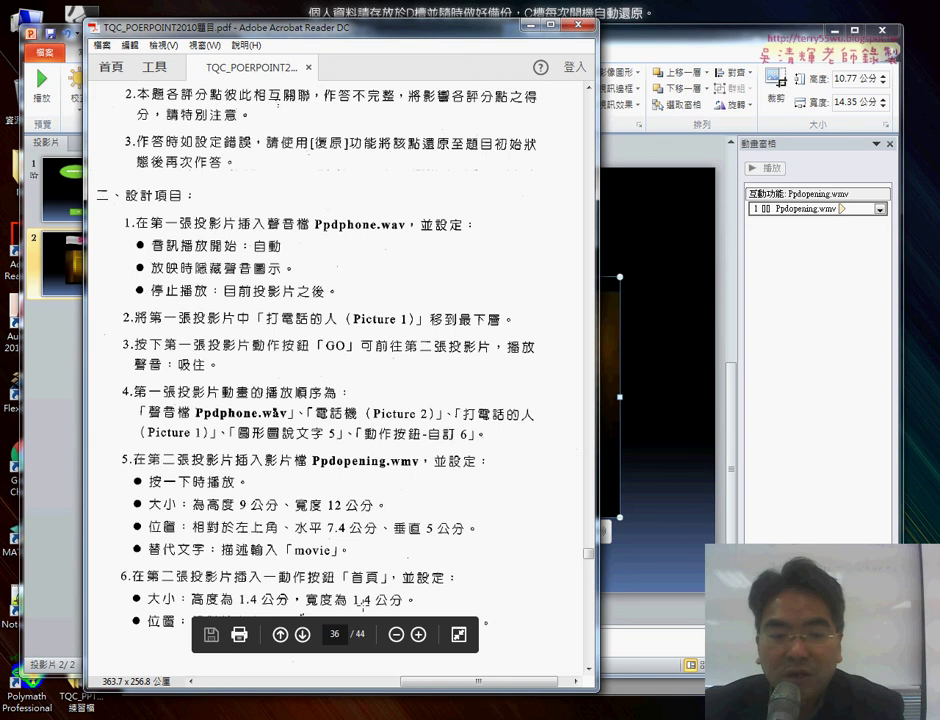
scroll(367, 604, "down", 1)
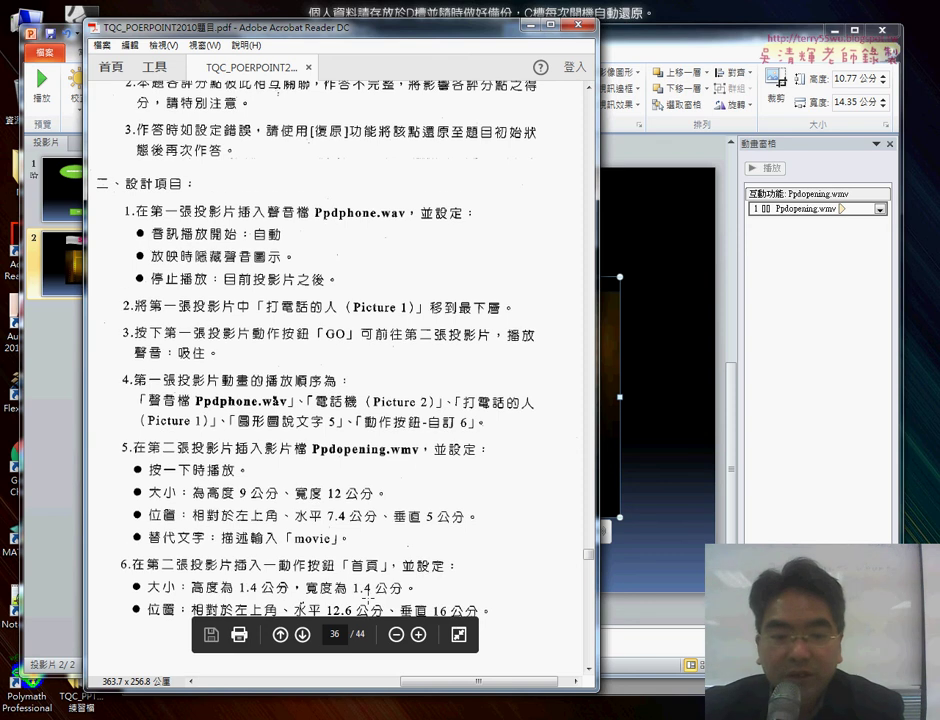
scroll(367, 598, "down", 1)
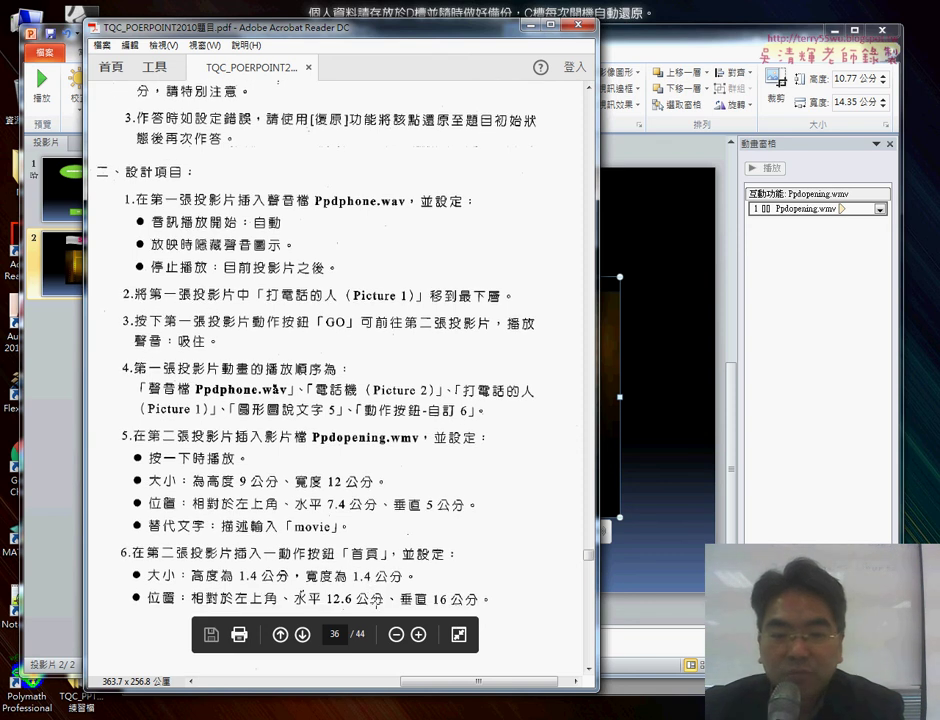
scroll(375, 602, "down", 5)
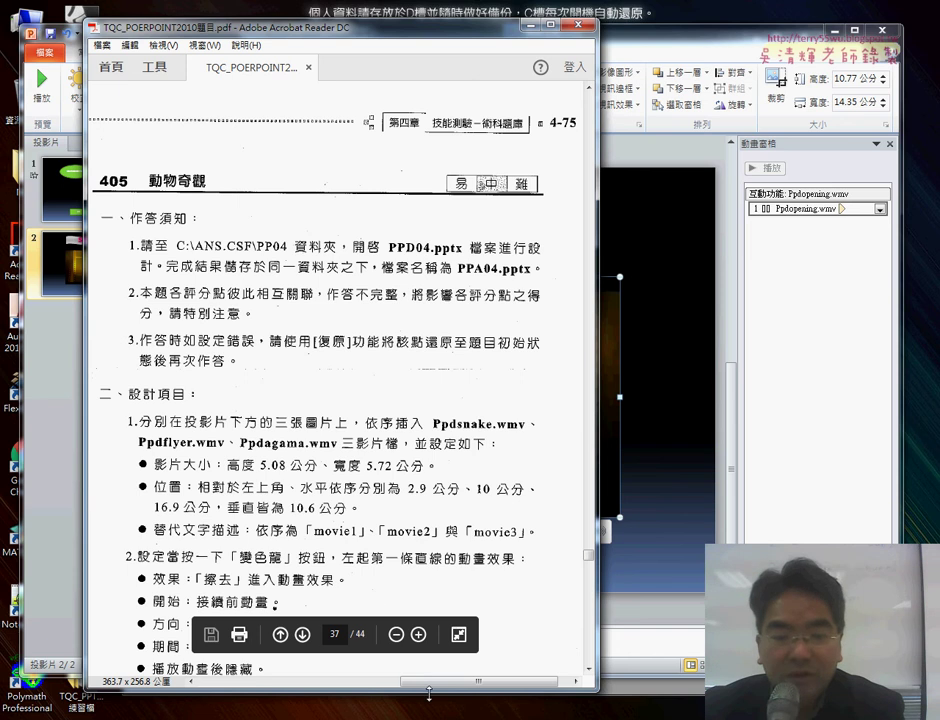
left_click_drag(428, 684, 240, 684)
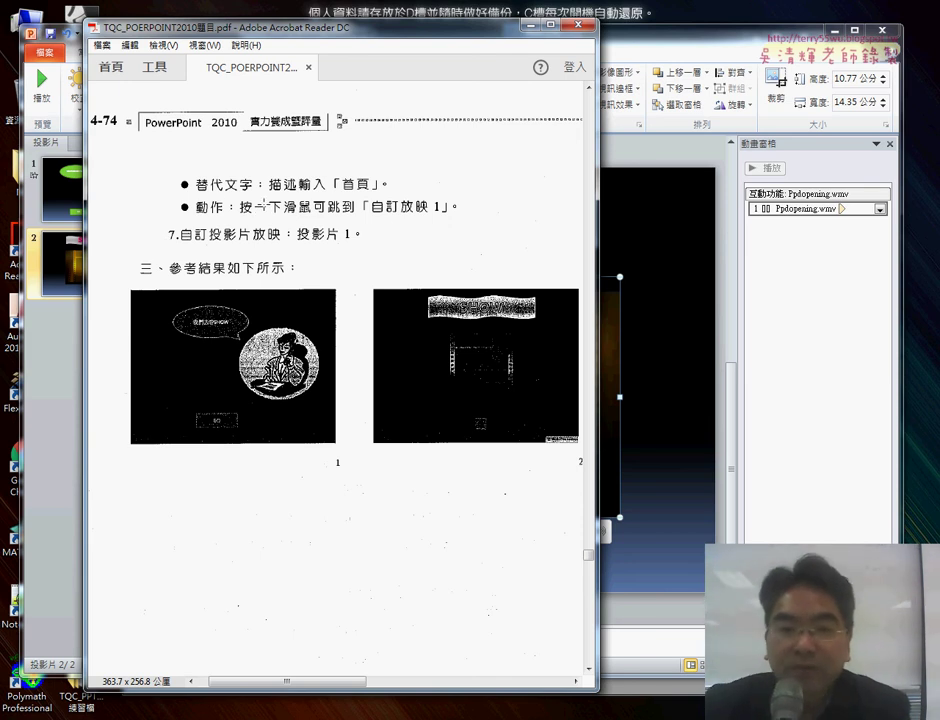
left_click(531, 24)
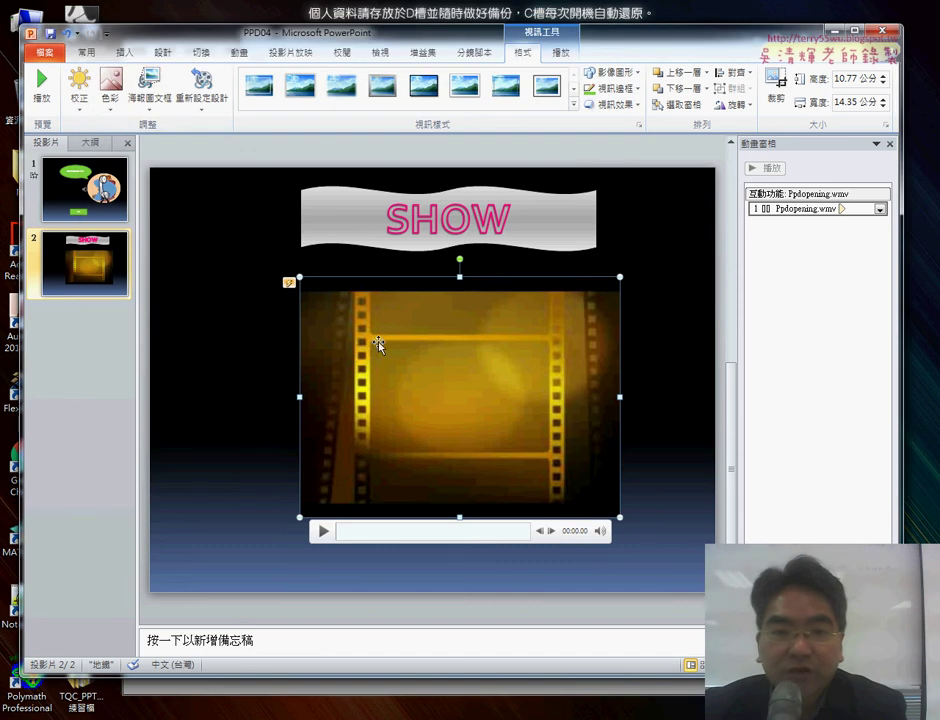
left_click(124, 53)
left_click(243, 100)
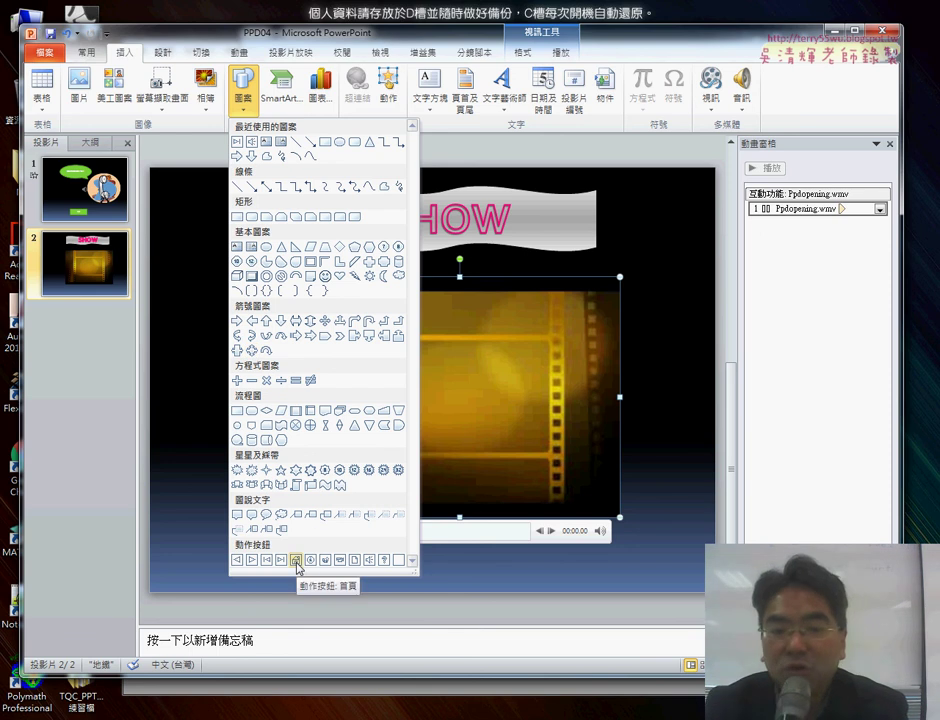
left_click(296, 562)
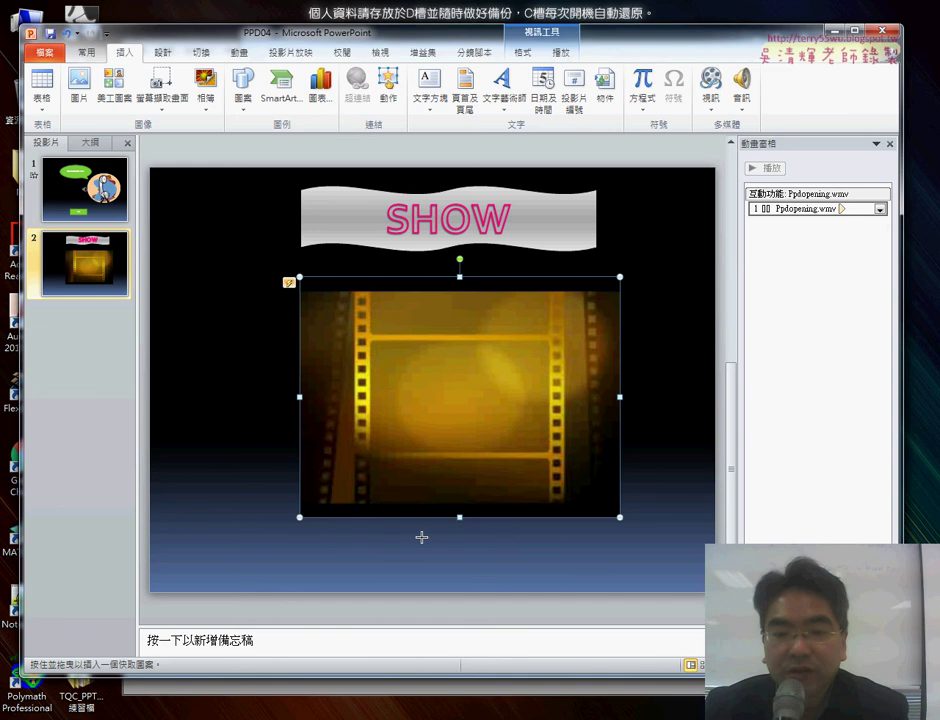
left_click_drag(423, 537, 487, 580)
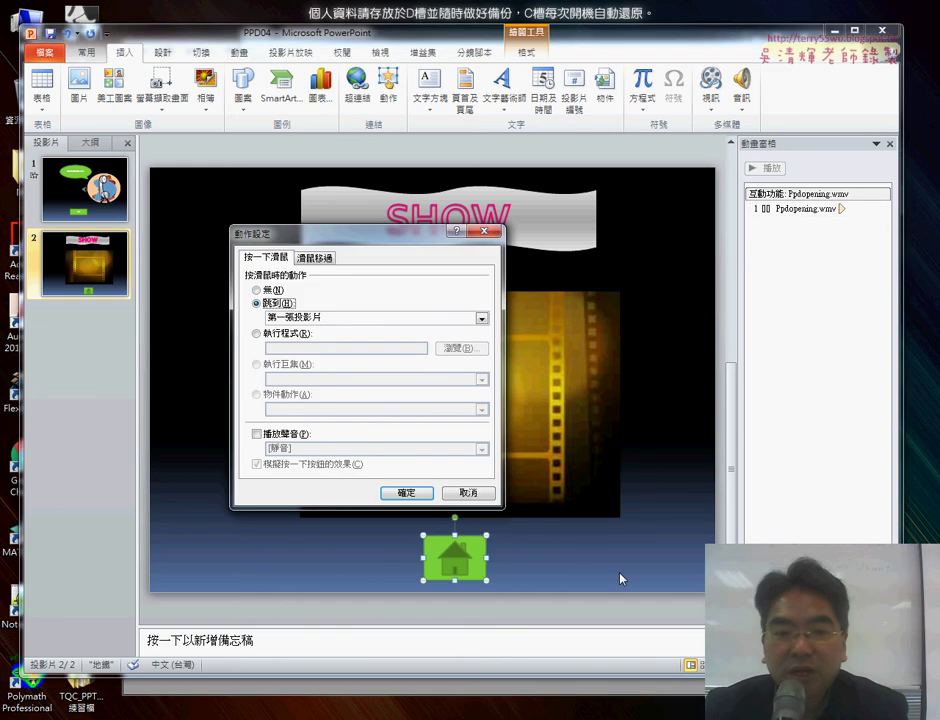
left_click(296, 320)
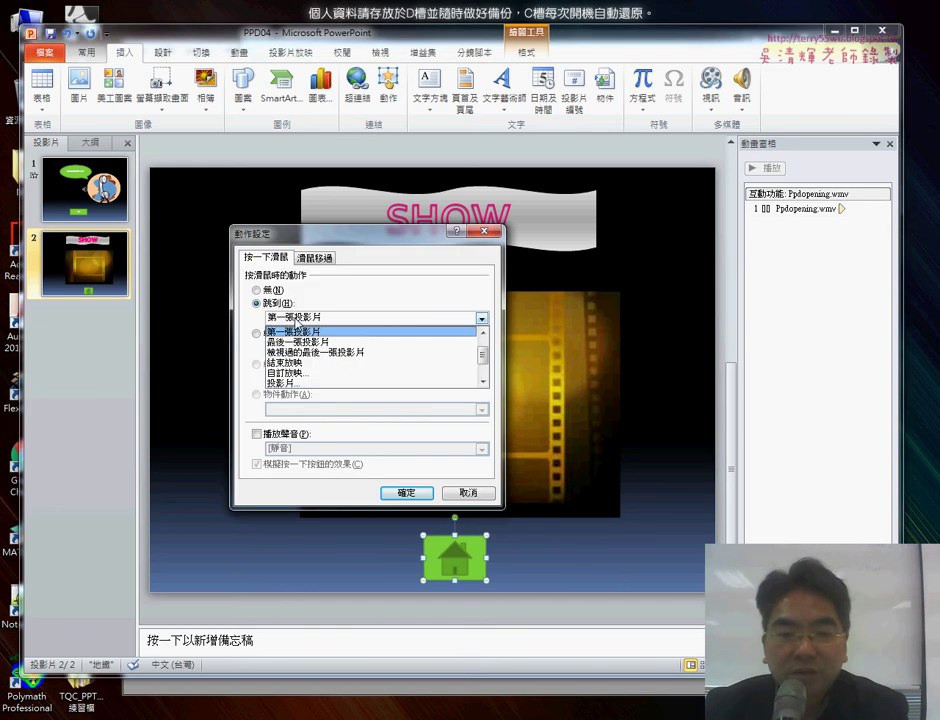
left_click(297, 373)
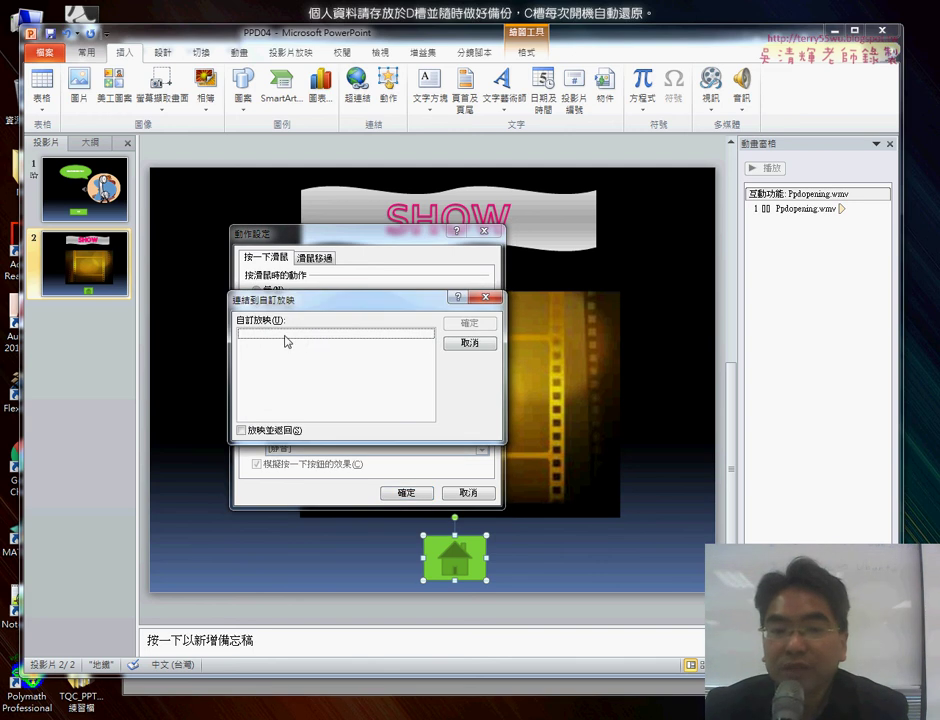
left_click(467, 344)
left_click(466, 493)
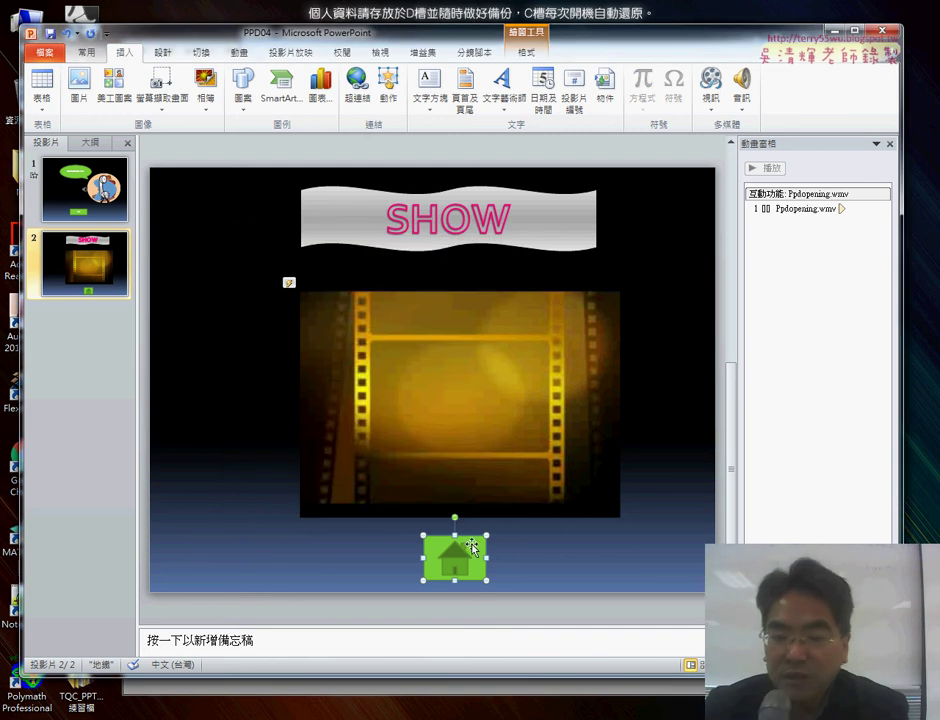
left_click(508, 535)
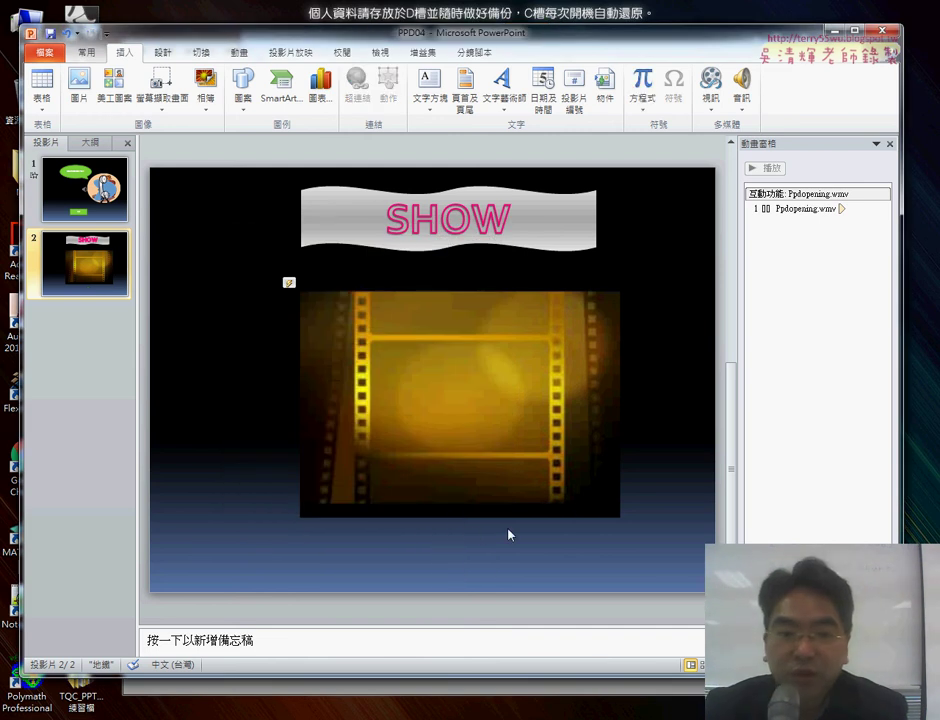
Define custom show 自訂放映 1 containing slide 1 and confirm it appears in the custom show list.
left_click(296, 54)
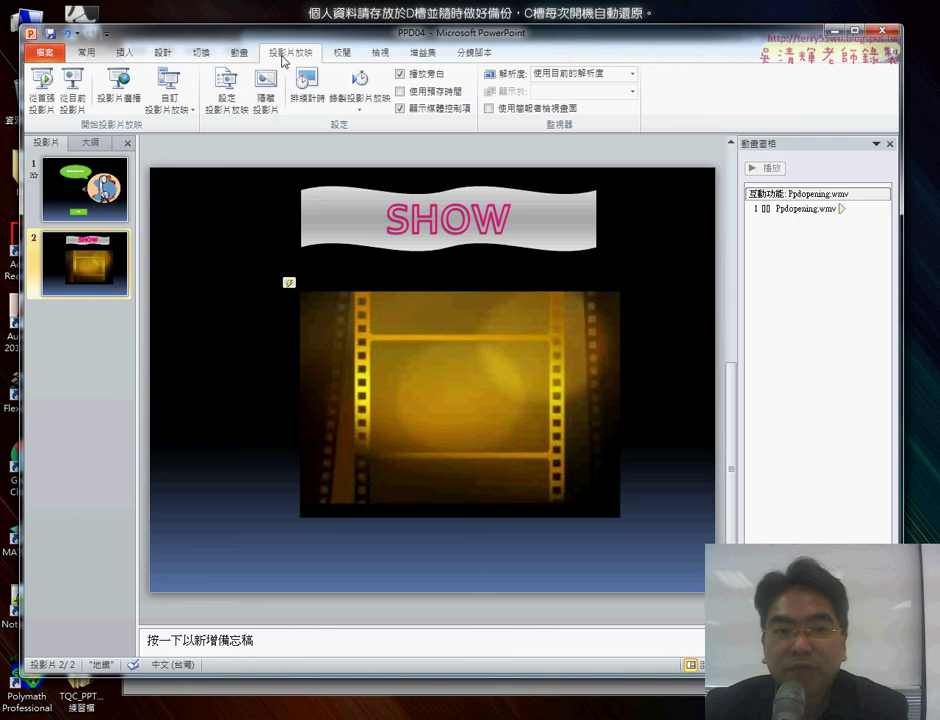
left_click(177, 111)
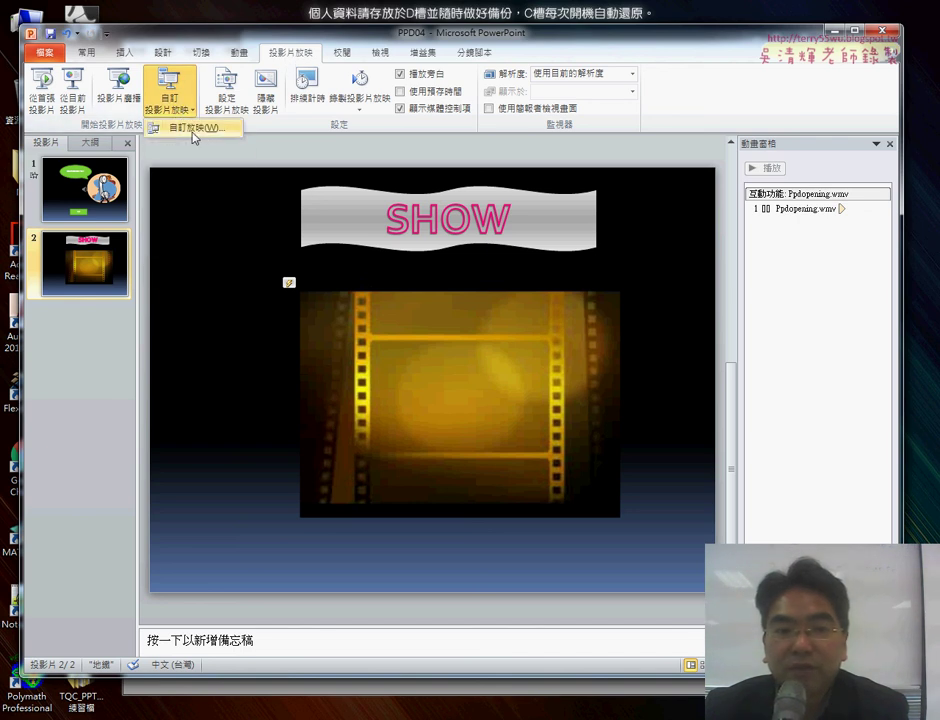
left_click(204, 130)
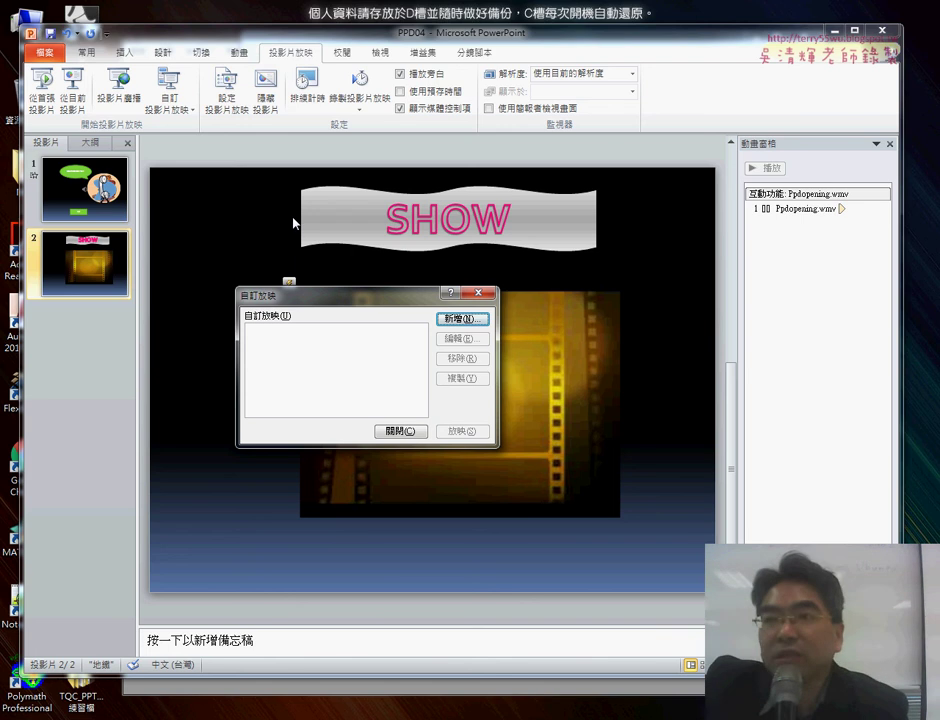
left_click(461, 319)
left_click(270, 322)
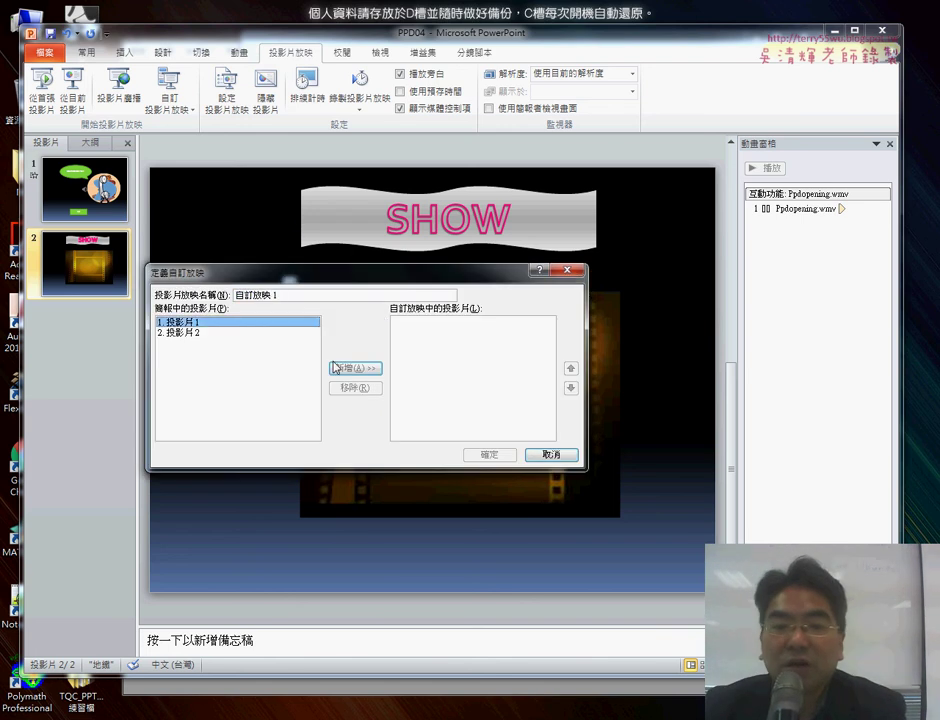
left_click(362, 368)
left_click(490, 455)
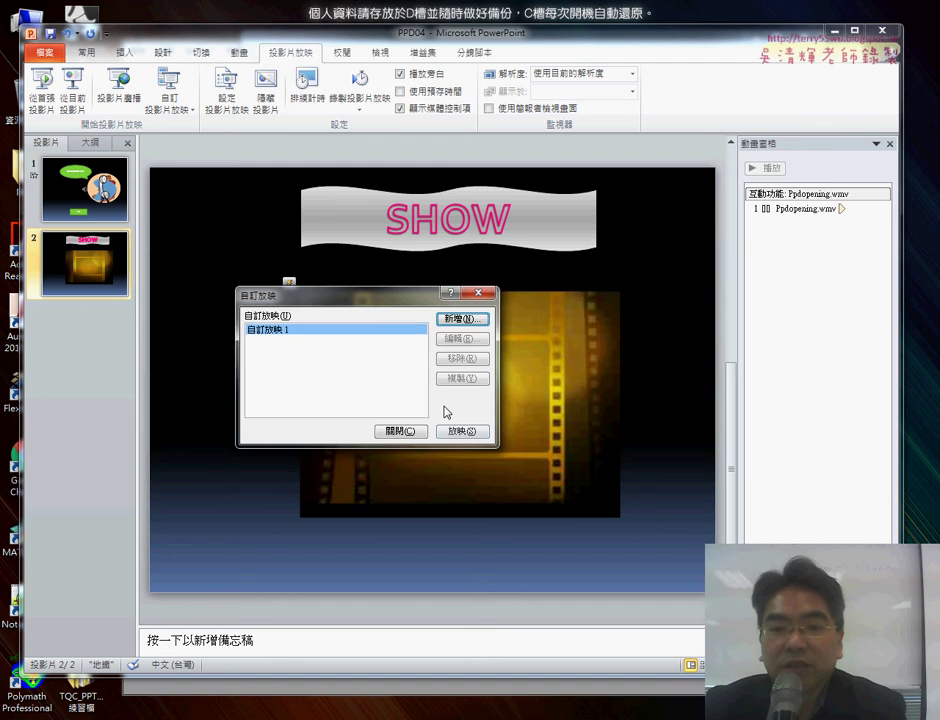
left_click(409, 434)
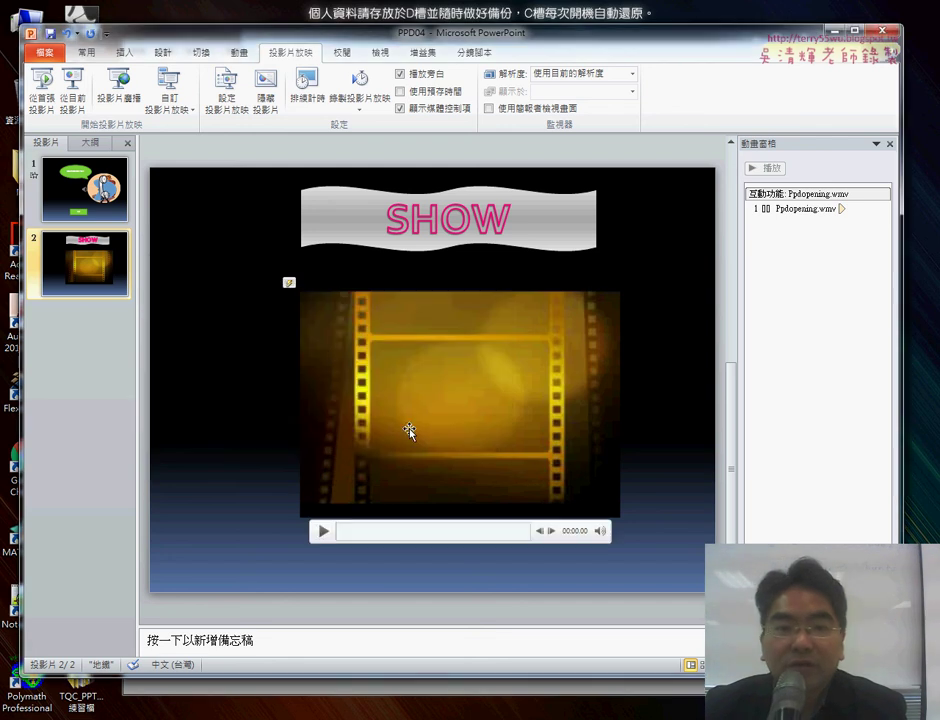
left_click(183, 101)
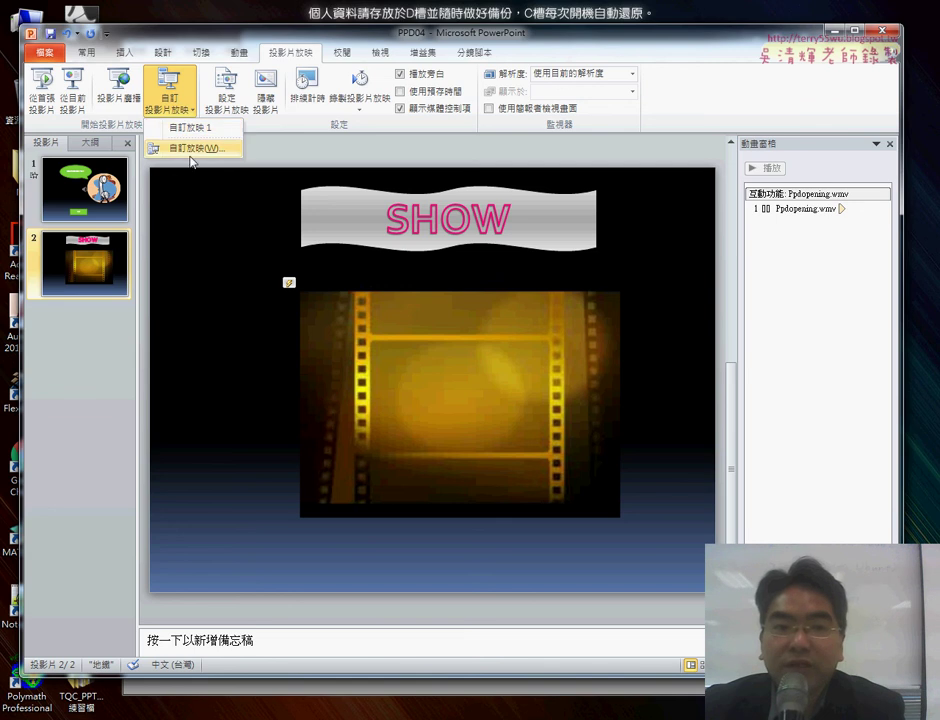
Draw a Home action button just below the movie on slide 2.
left_click(128, 54)
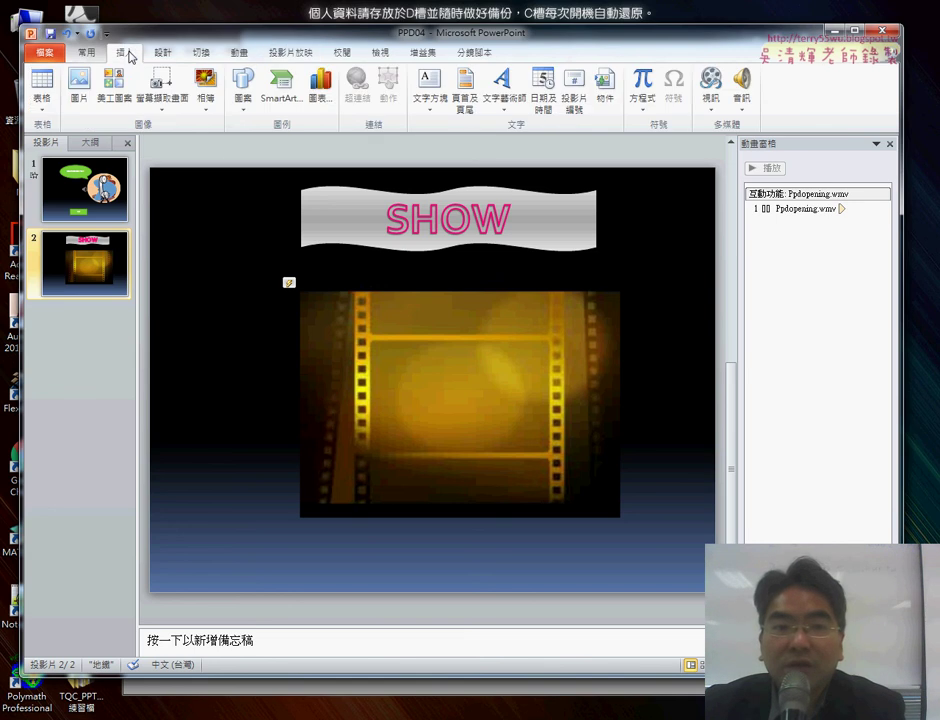
left_click(242, 100)
left_click(297, 560)
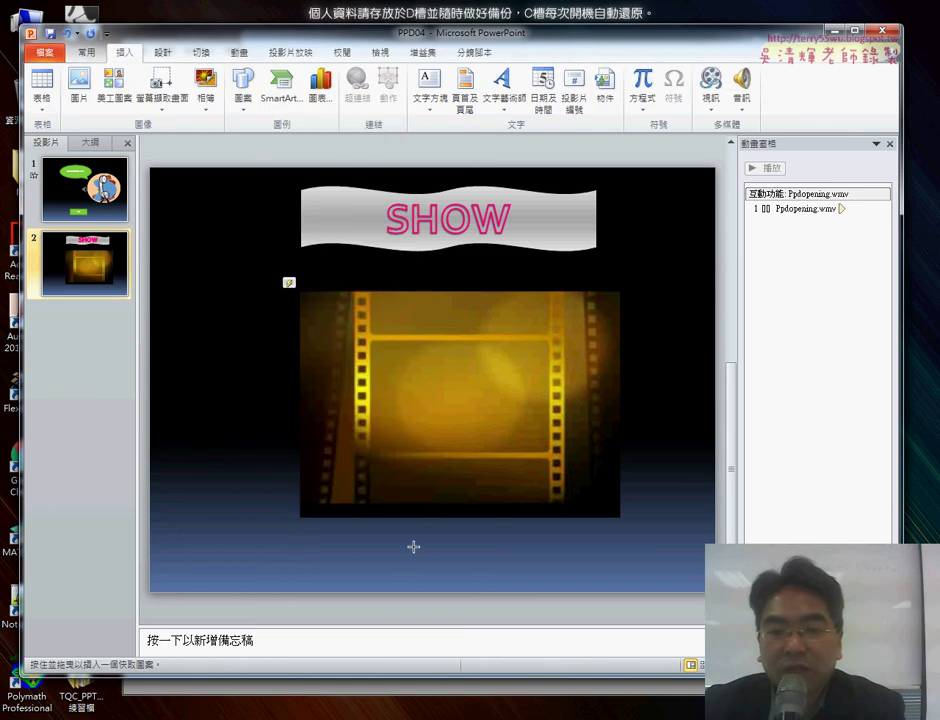
left_click_drag(424, 531, 478, 577)
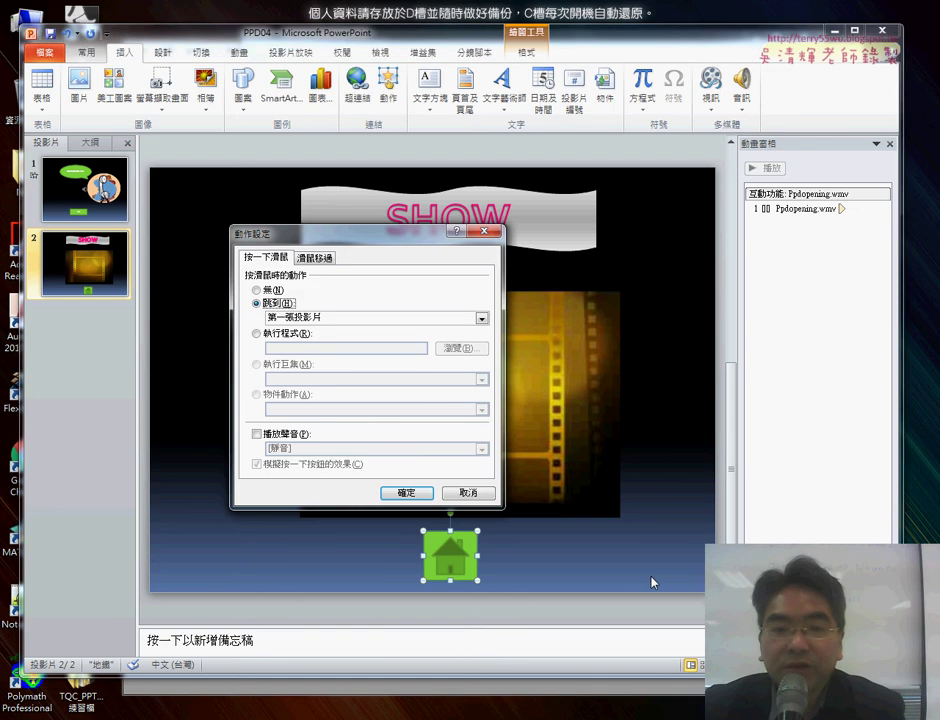
Set the button's hyperlink to jump to custom show 自訂放映 1.
left_click(306, 318)
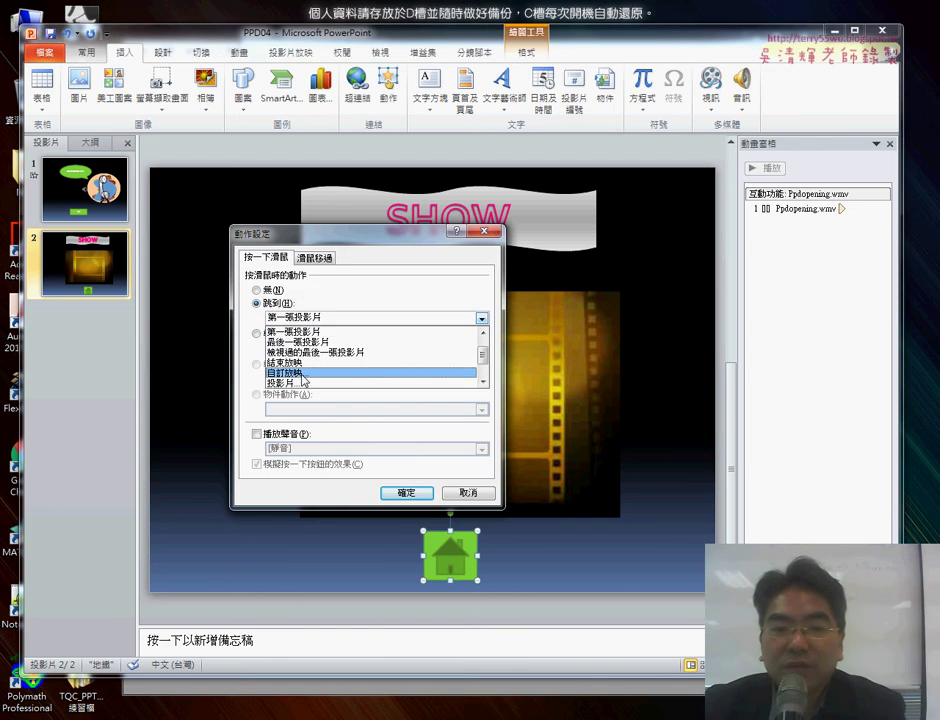
left_click(304, 374)
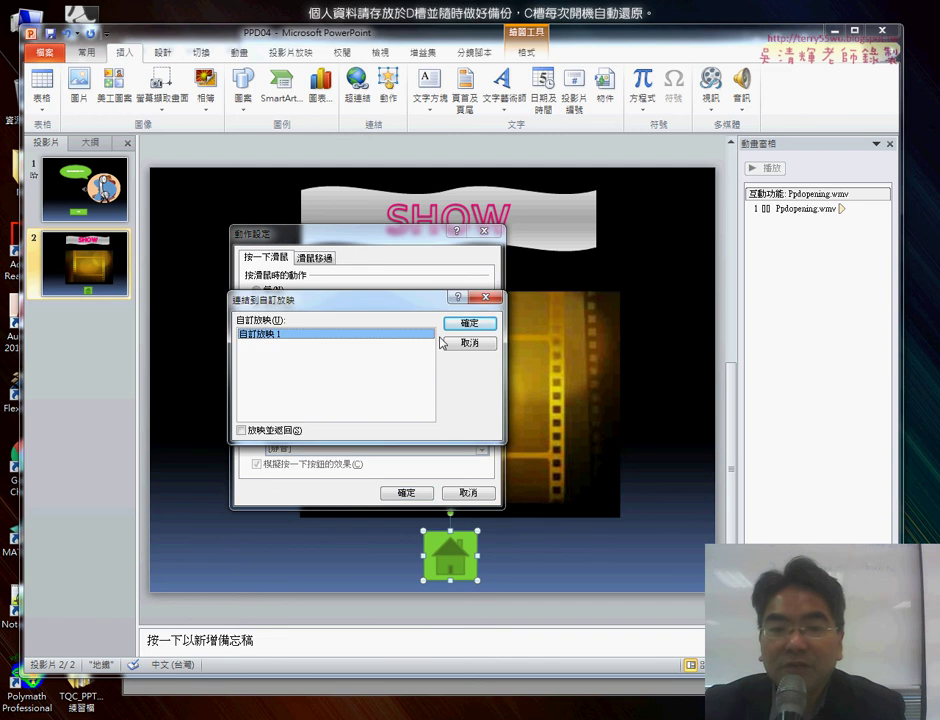
left_click(476, 322)
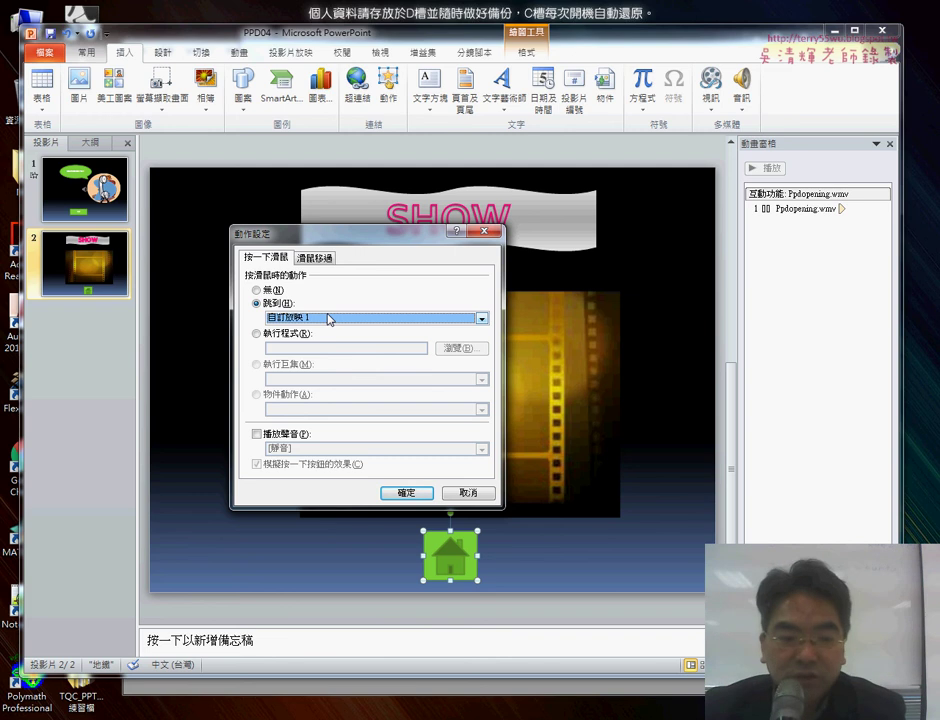
key("alt+Tab")
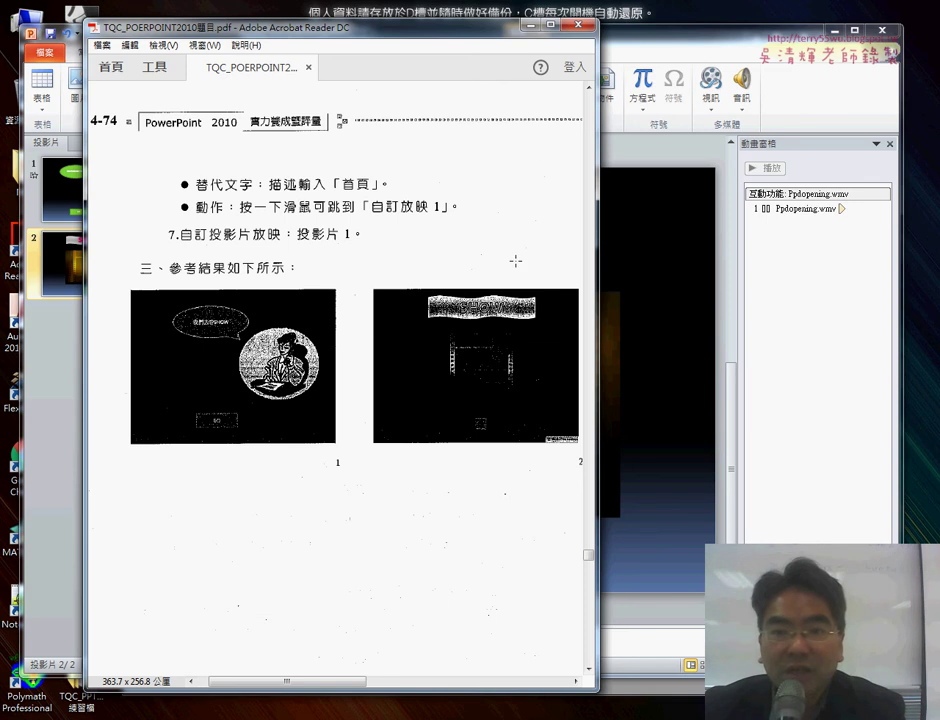
key("alt+Tab")
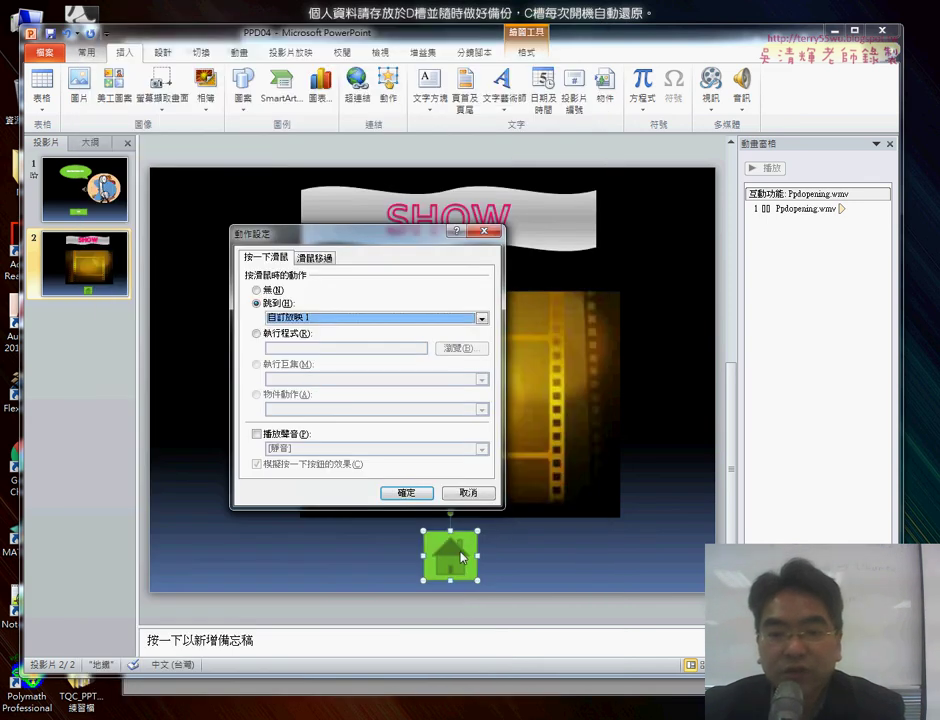
left_click(420, 493)
Open Format Picture for the Home button and view its Size, Position and Alt Text pages.
right_click(461, 563)
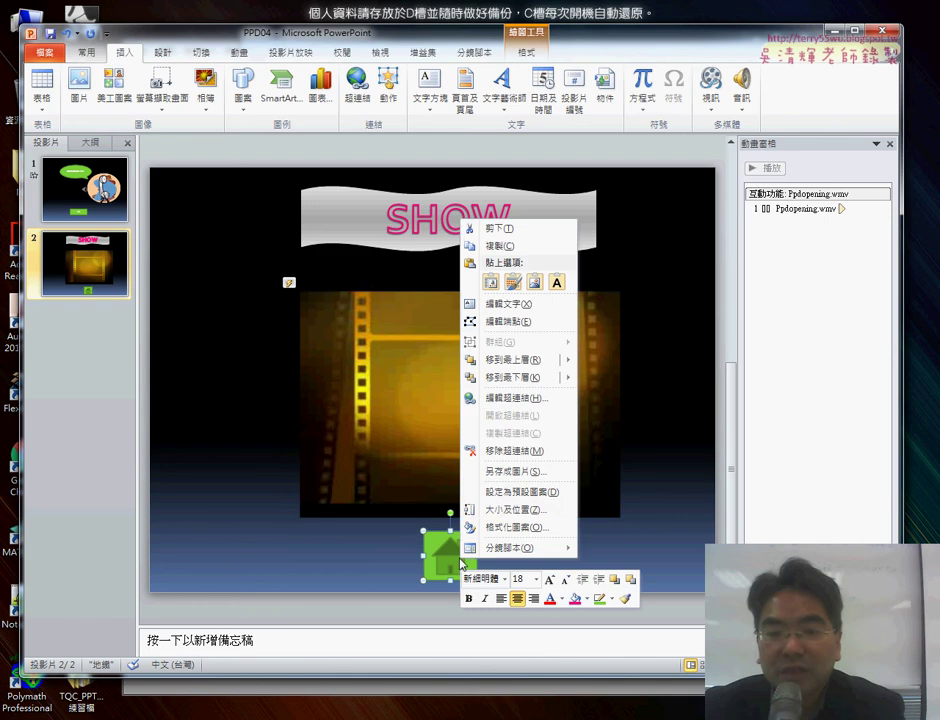
left_click(505, 509)
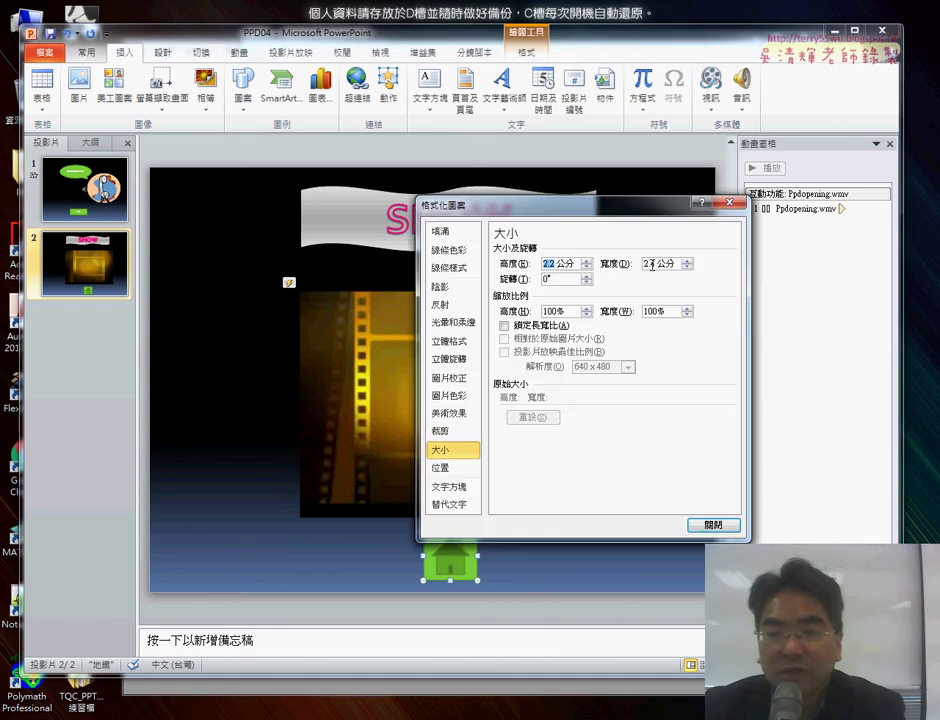
left_click(457, 478)
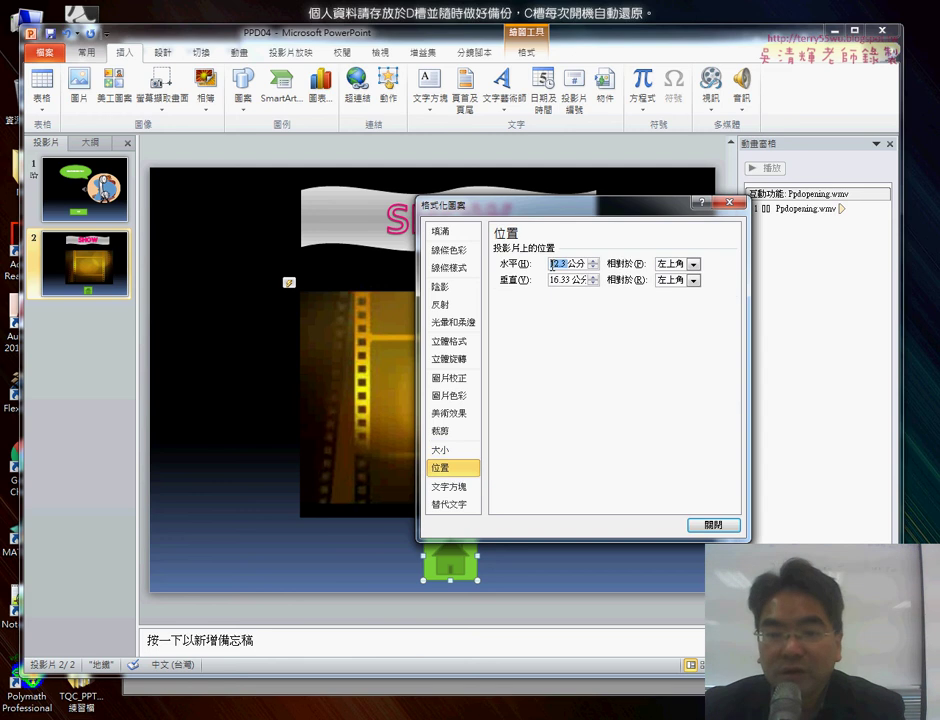
left_click(452, 504)
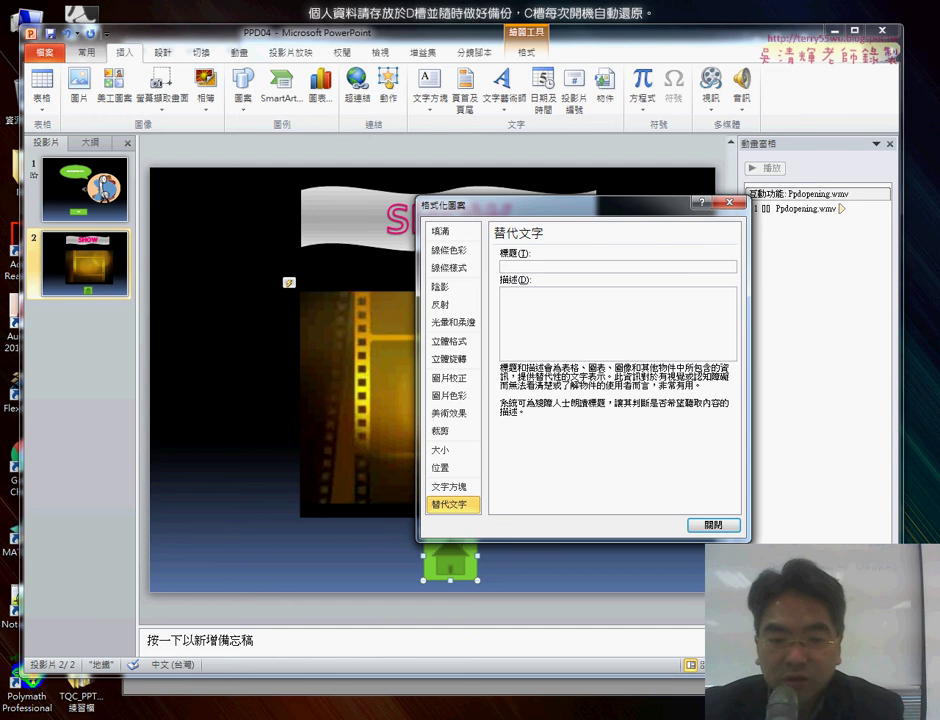
left_click(246, 716)
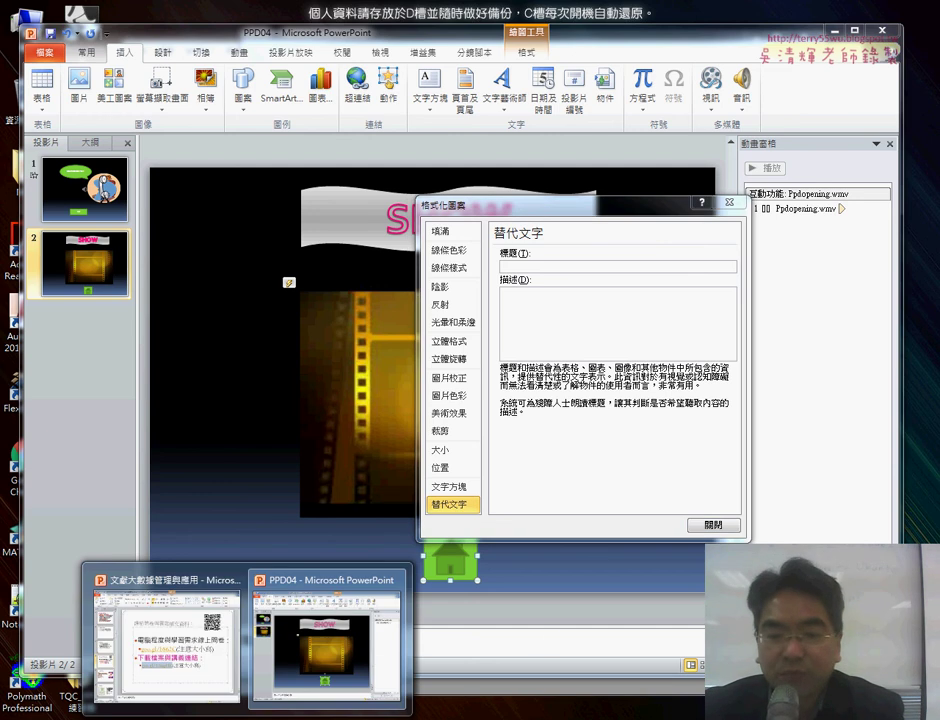